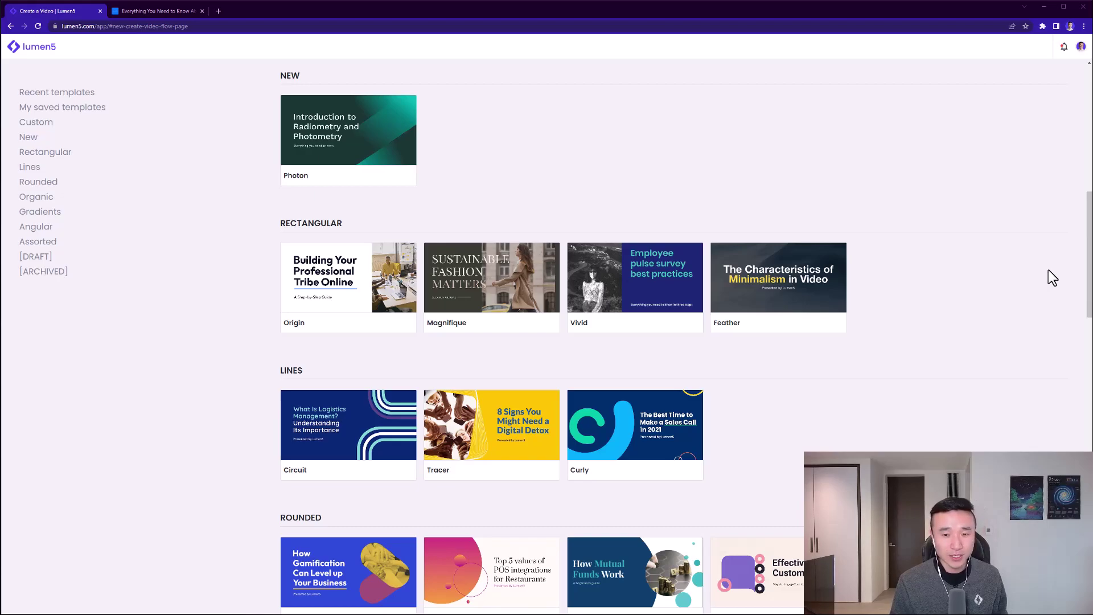
# - Pick out the Photon design under NEW in the template gallery
pyautogui.moveTo(354, 136)
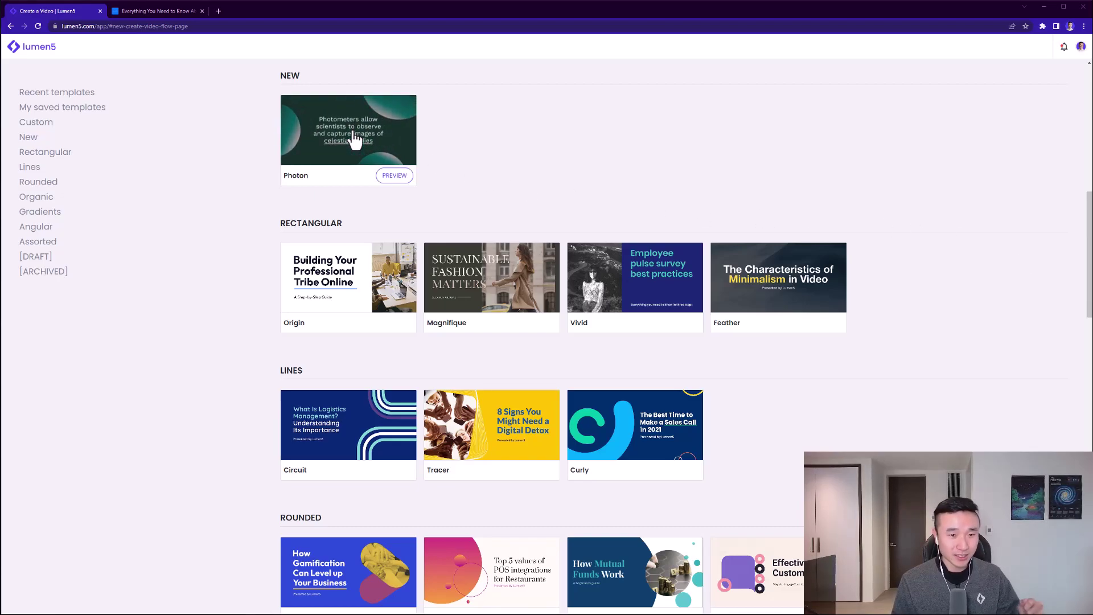
# - Preview Photon in 1:1 and 9:16, settle on landscape 16:9, and start a video with it
pyautogui.click(354, 138)
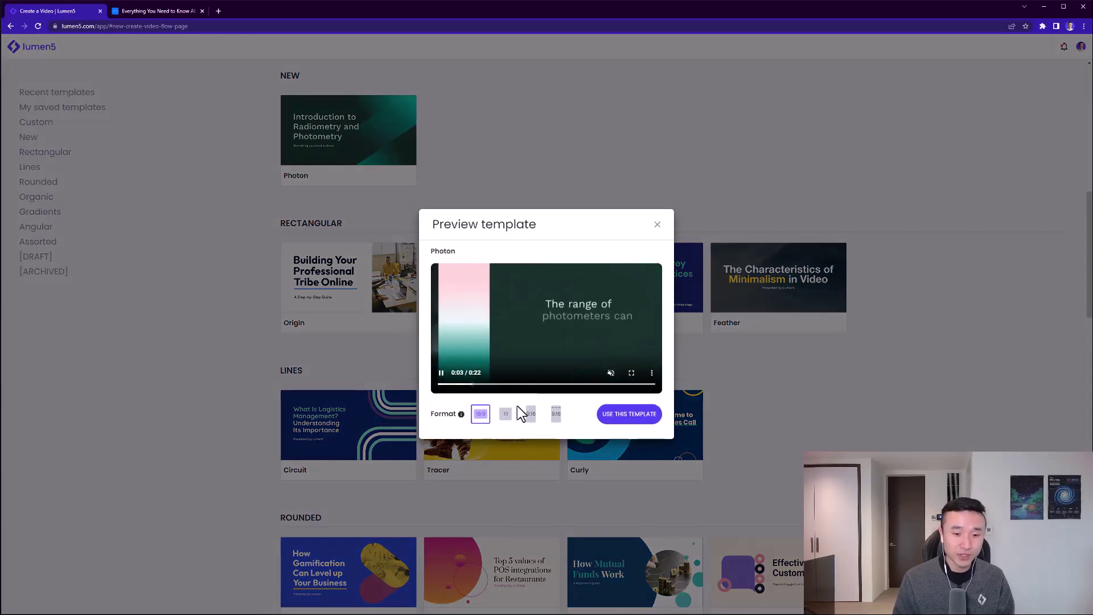
pyautogui.click(507, 416)
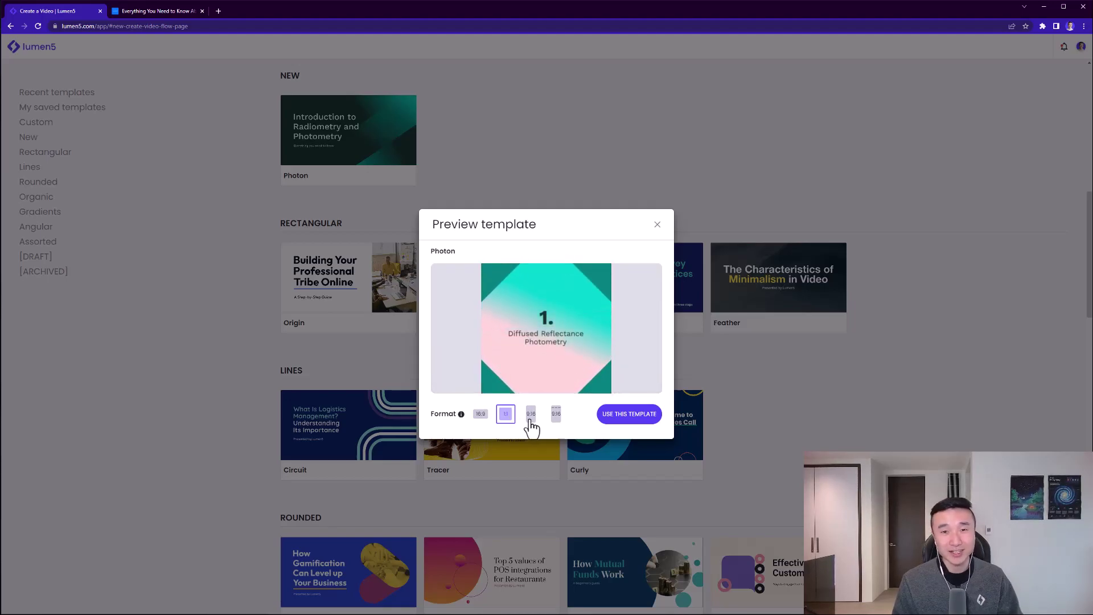
pyautogui.click(530, 419)
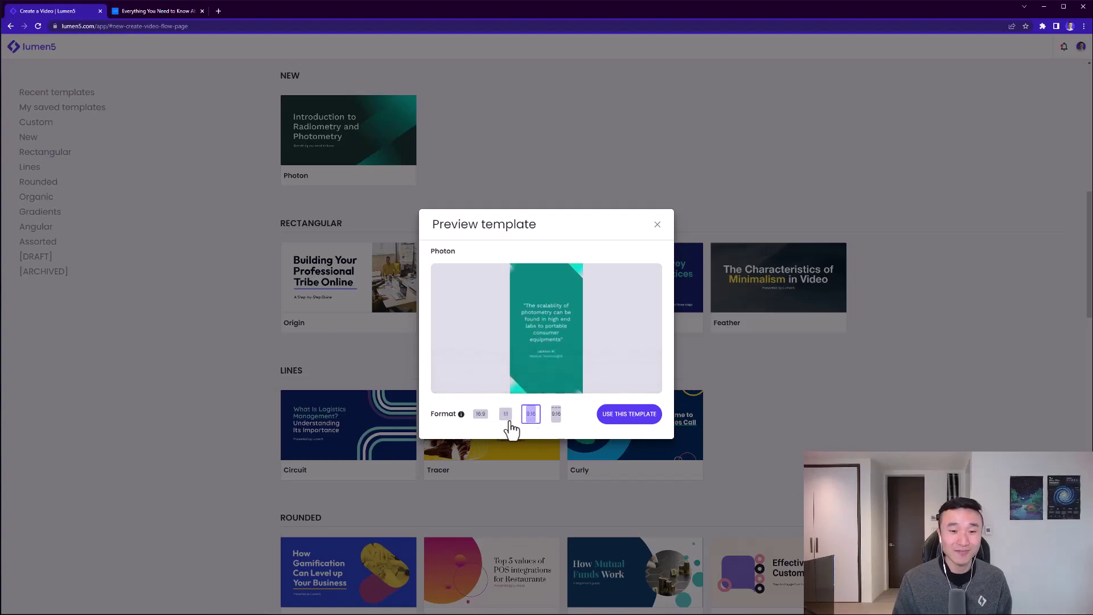
pyautogui.click(508, 420)
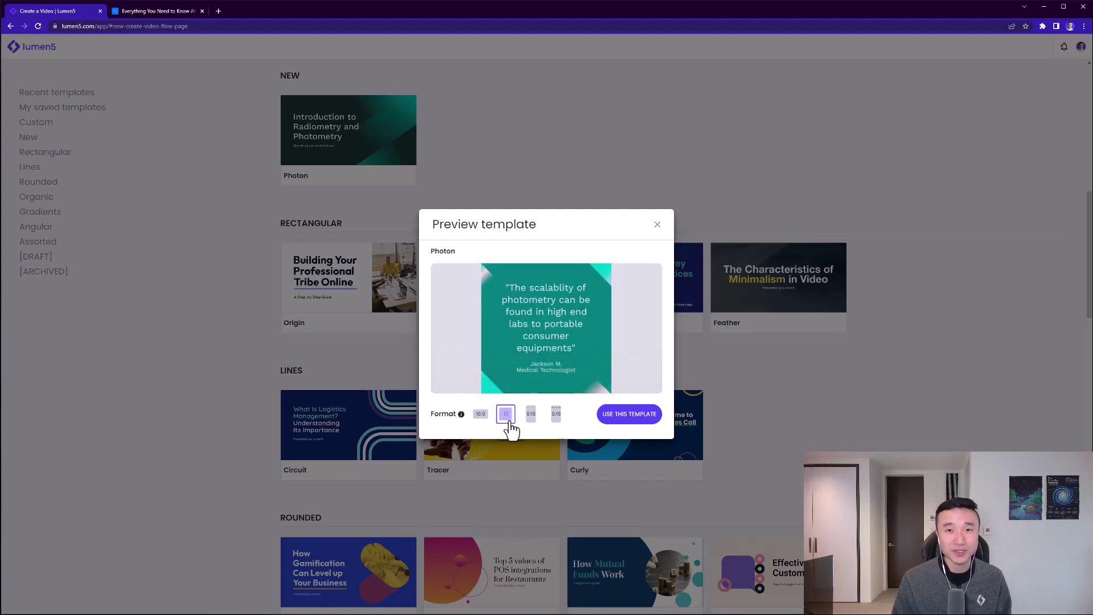
pyautogui.click(481, 420)
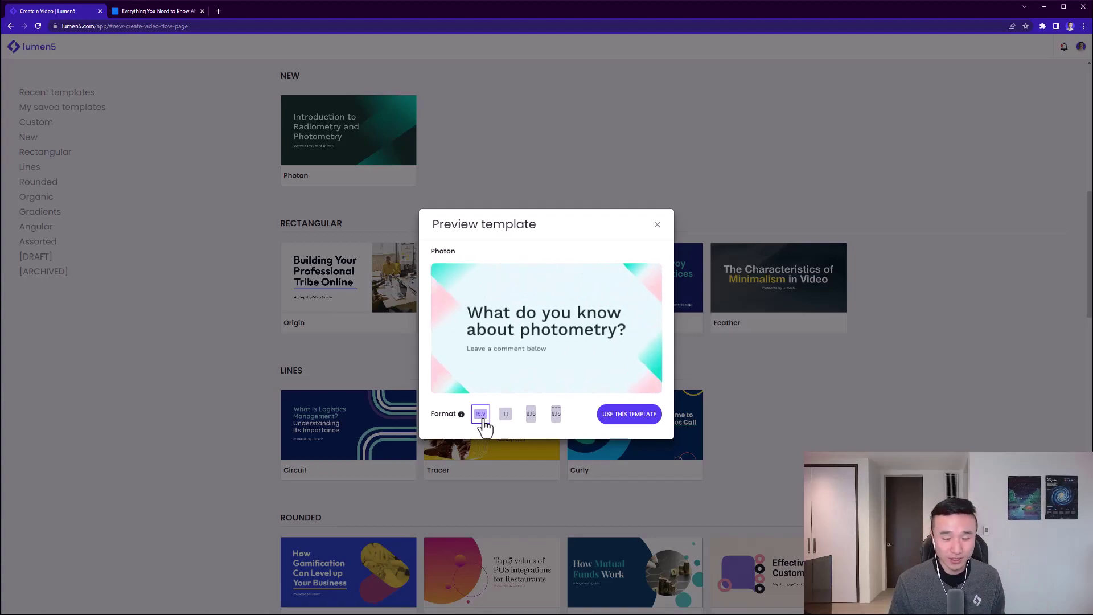
pyautogui.click(629, 414)
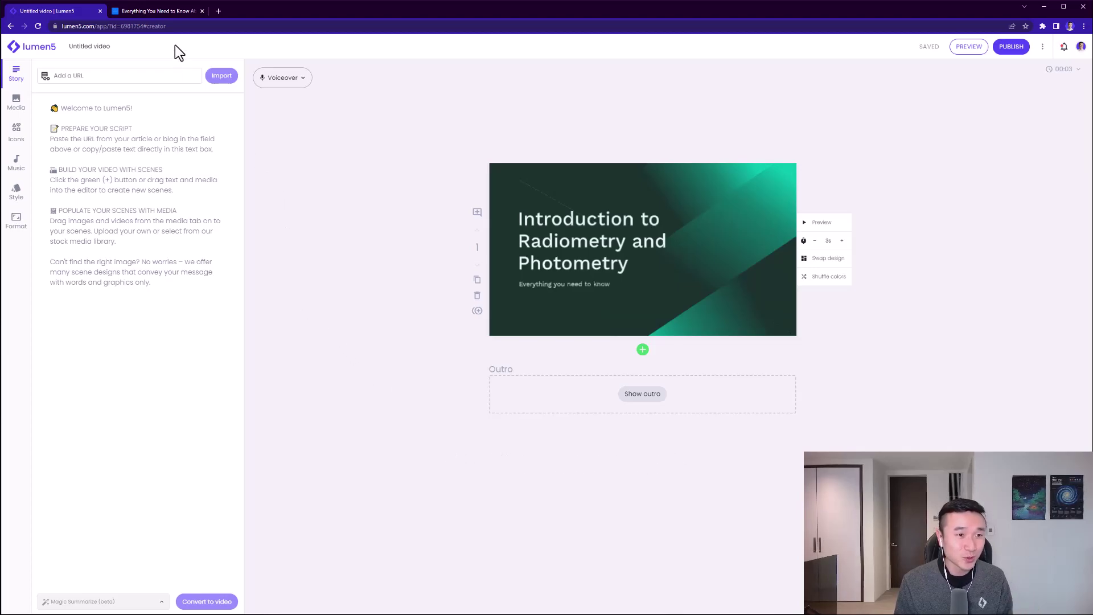
# - Switch to the Business Insider ChatGPT article in the second browser tab
pyautogui.click(172, 9)
# - Skim the Business Insider ChatGPT article and copy its URL from the address bar
pyautogui.scroll(-3, 214, 291)
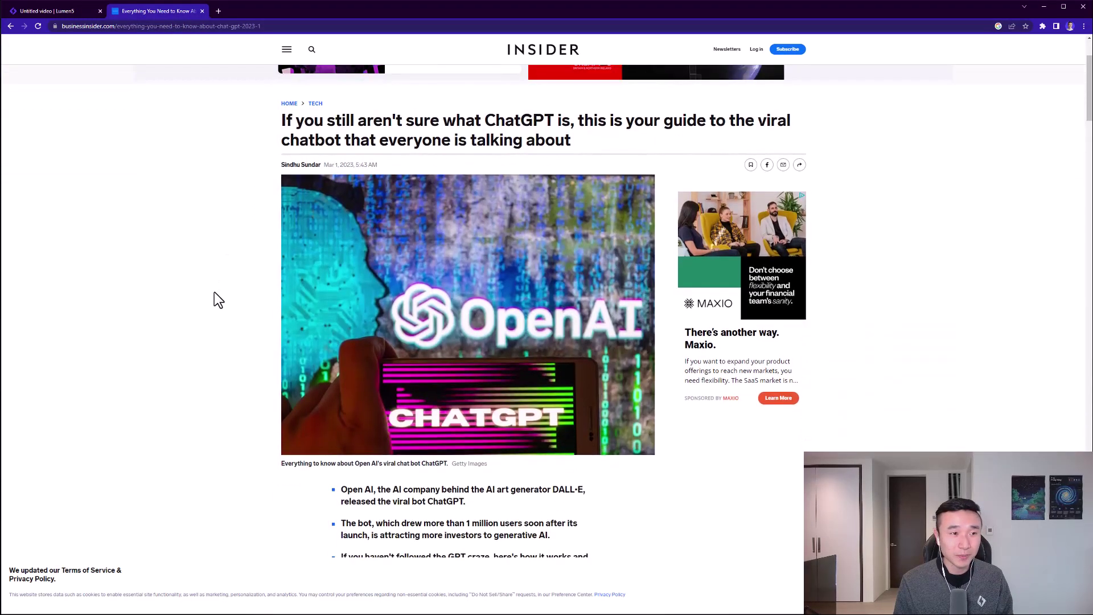
pyautogui.scroll(2, 214, 292)
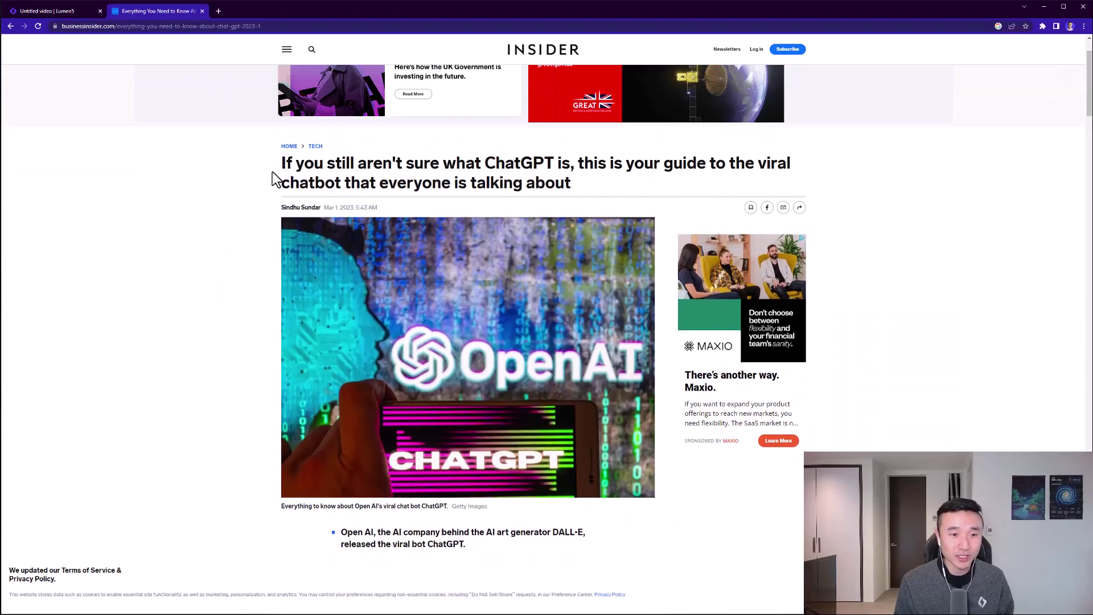
pyautogui.moveTo(279, 169); pyautogui.dragTo(605, 185)
pyautogui.click(605, 185)
pyautogui.scroll(-20, 603, 179)
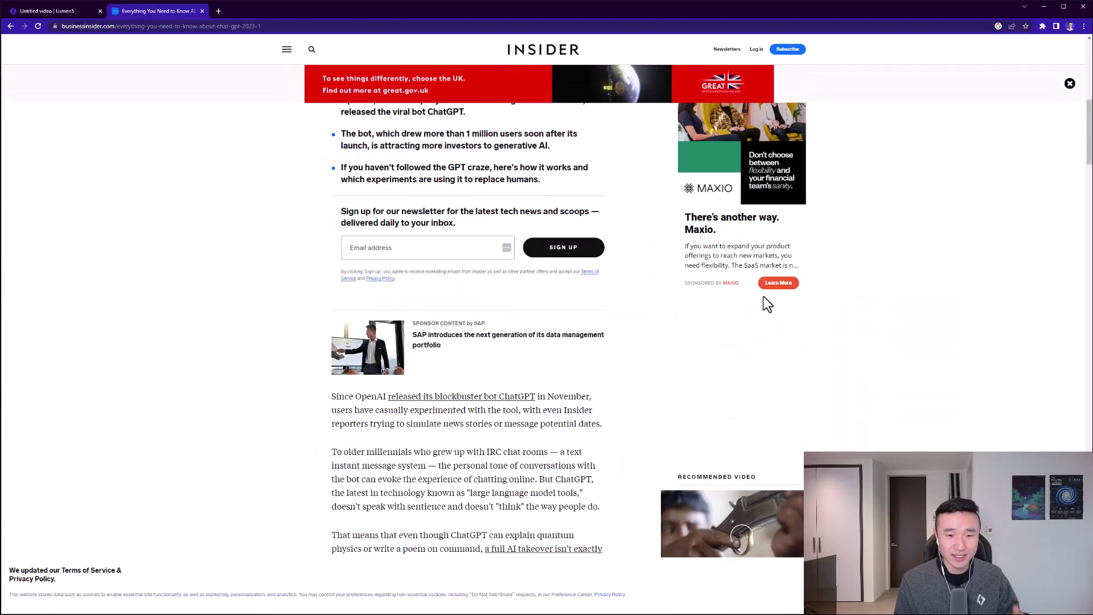
pyautogui.scroll(-15, 766, 304)
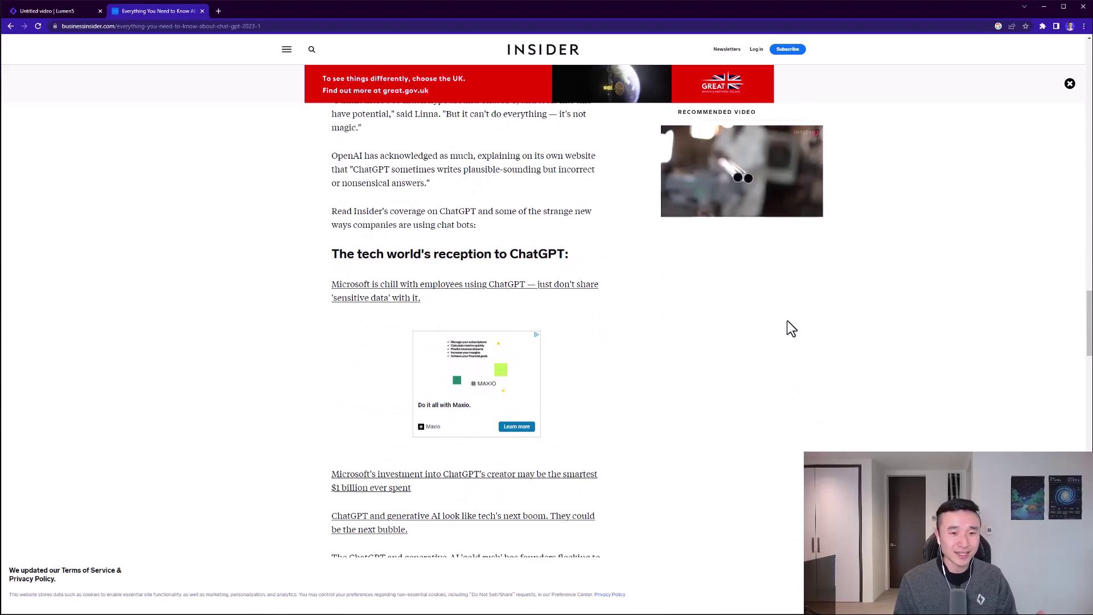
pyautogui.scroll(3, 787, 320)
pyautogui.scroll(4, 790, 320)
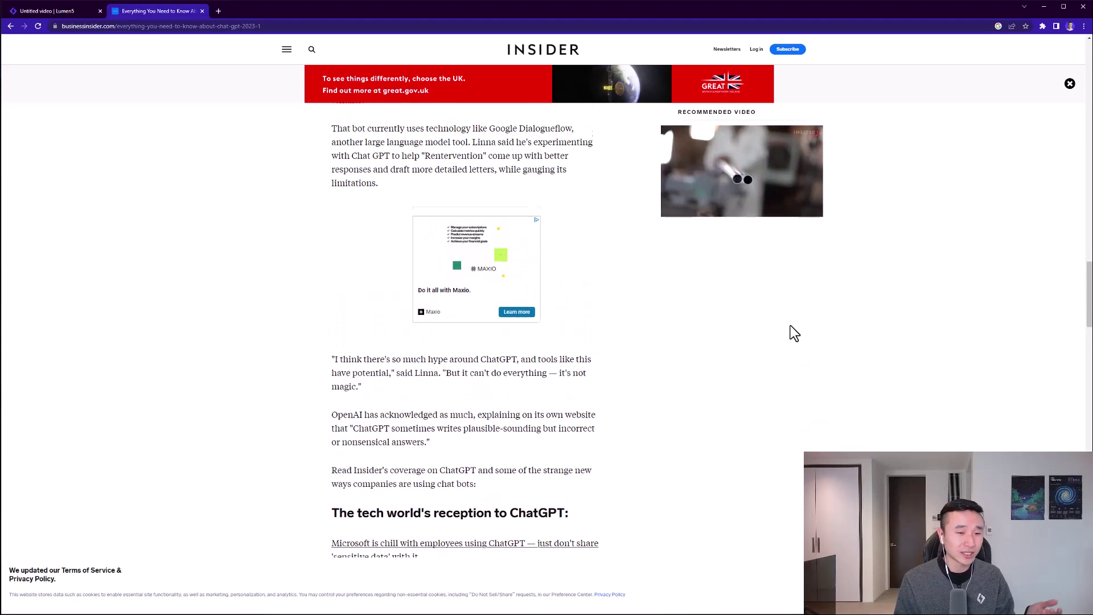
pyautogui.scroll(4, 790, 324)
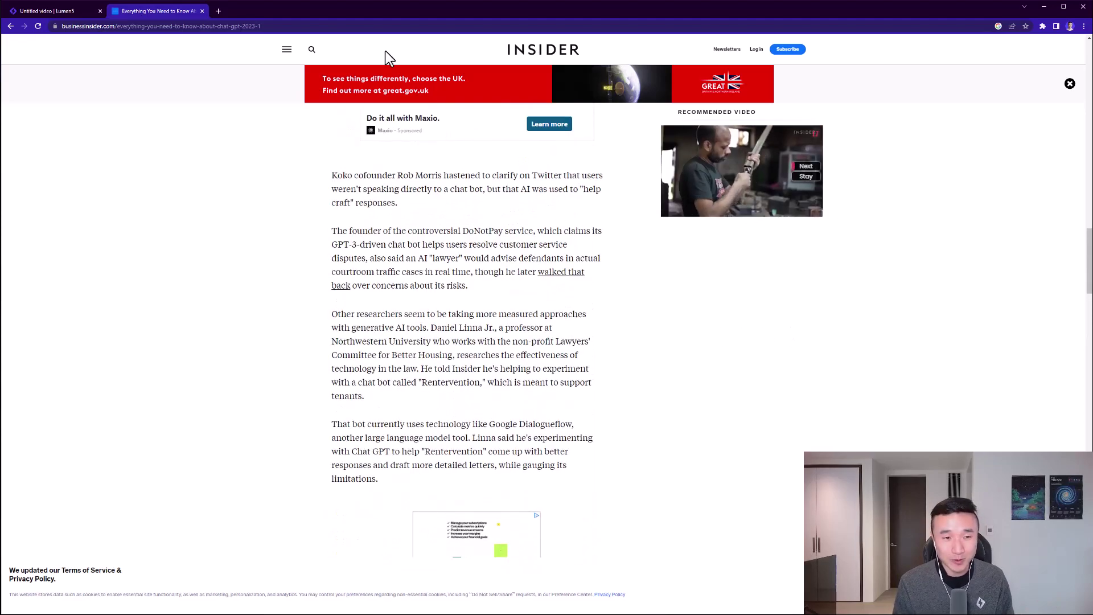
pyautogui.click(259, 26)
pyautogui.hotkey('ctrl', 'c')
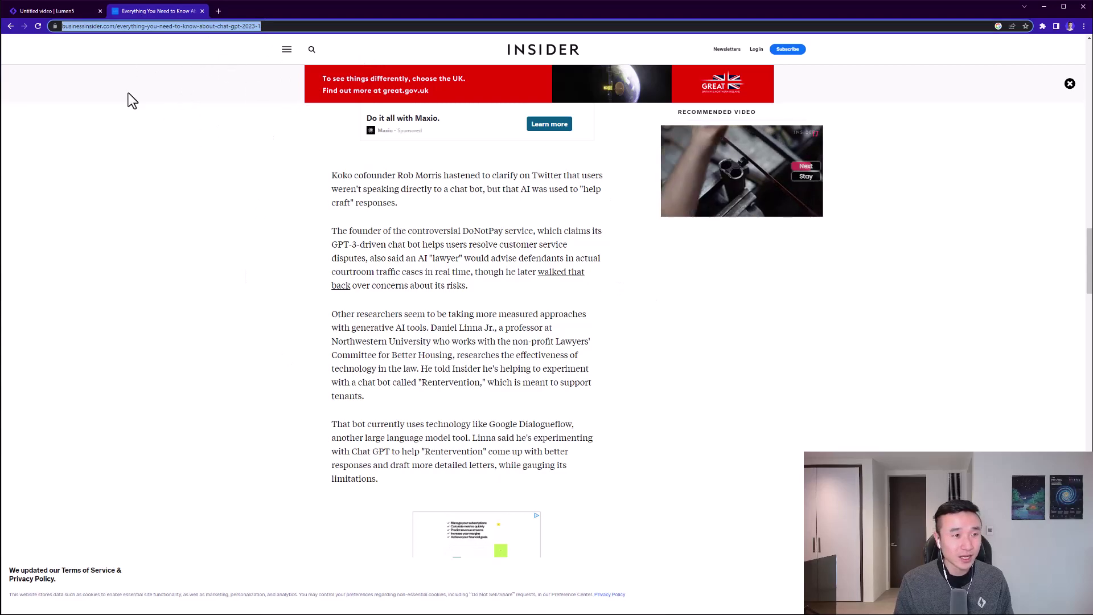
# - Paste the ChatGPT article URL into Lumen5's Add a URL field and import it
pyautogui.click(36, 9)
pyautogui.click(147, 76)
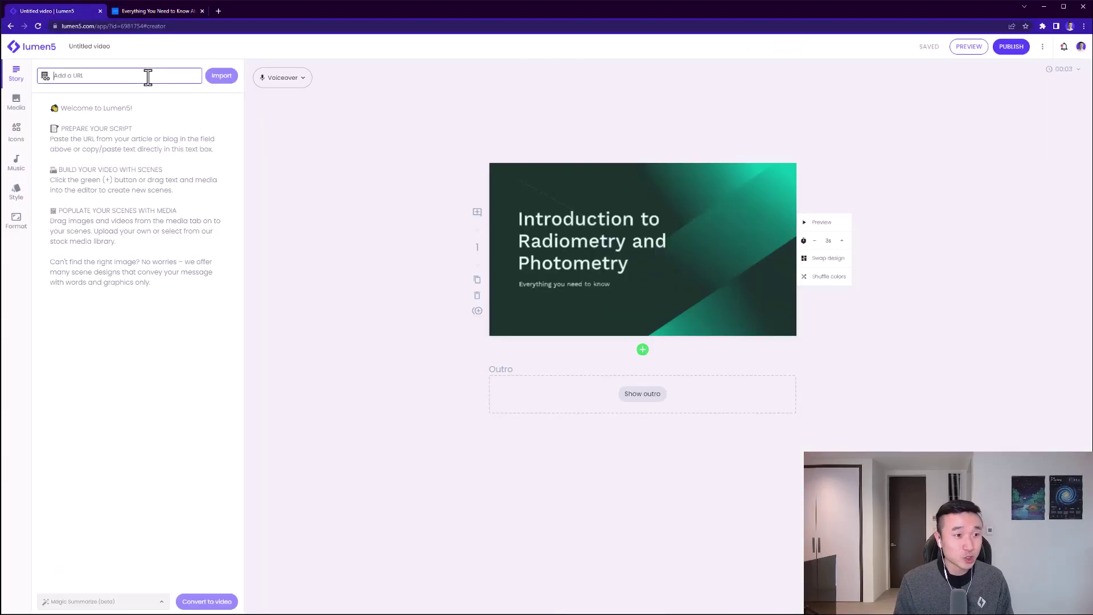
pyautogui.hotkey('ctrl', 'v')
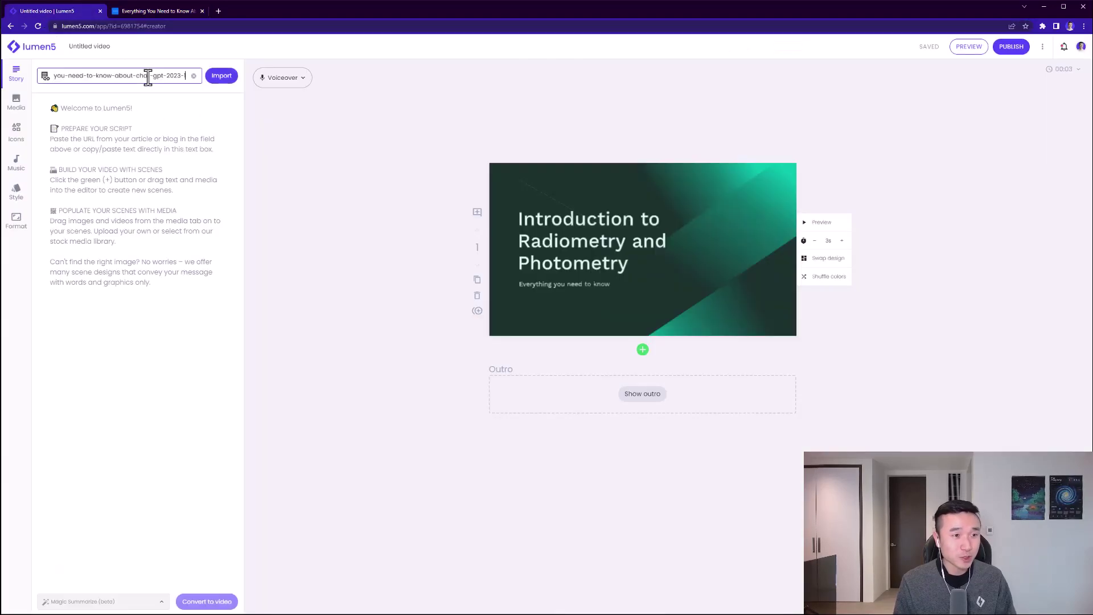
pyautogui.click(220, 76)
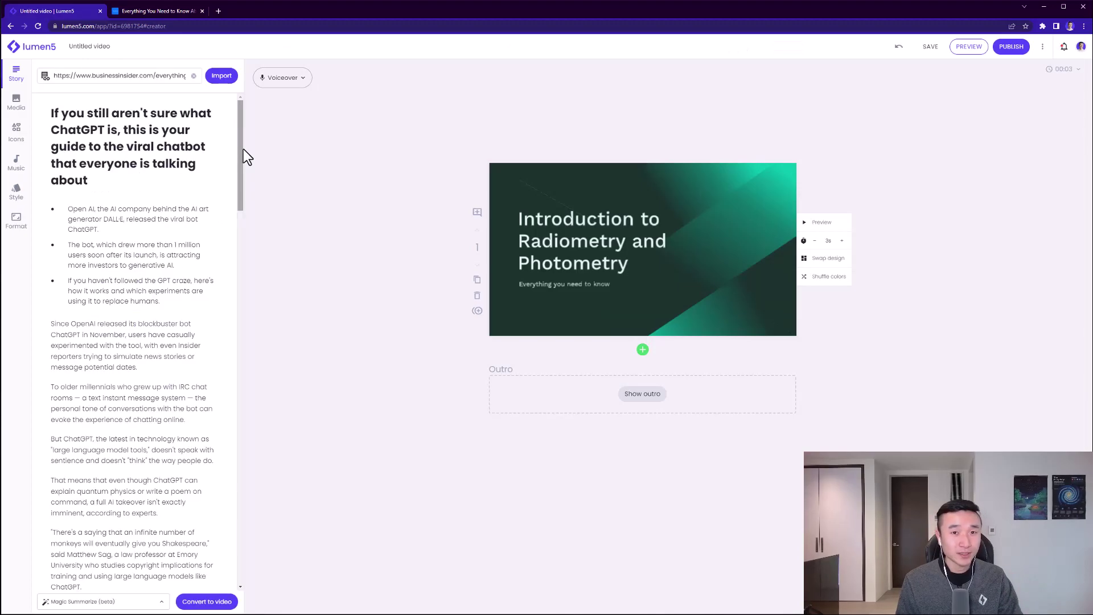
pyautogui.moveTo(244, 148)
pyautogui.mouseDown()
pyautogui.moveTo(260, 519)
pyautogui.moveTo(261, 145)
pyautogui.mouseUp()
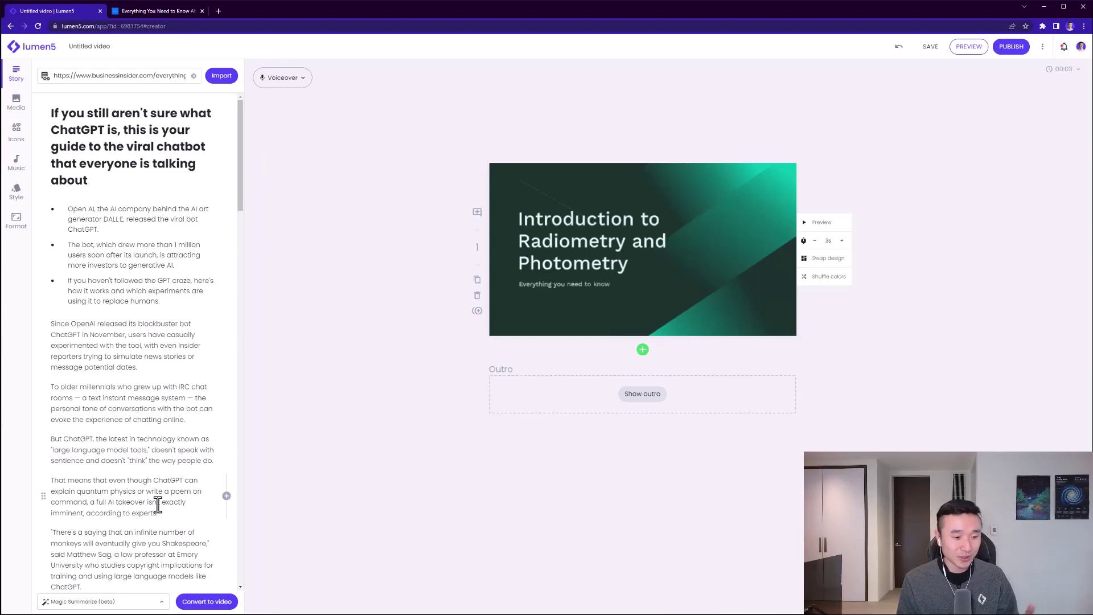
# - Check the Magic Summarize options, then convert the article into video scenes
pyautogui.click(130, 602)
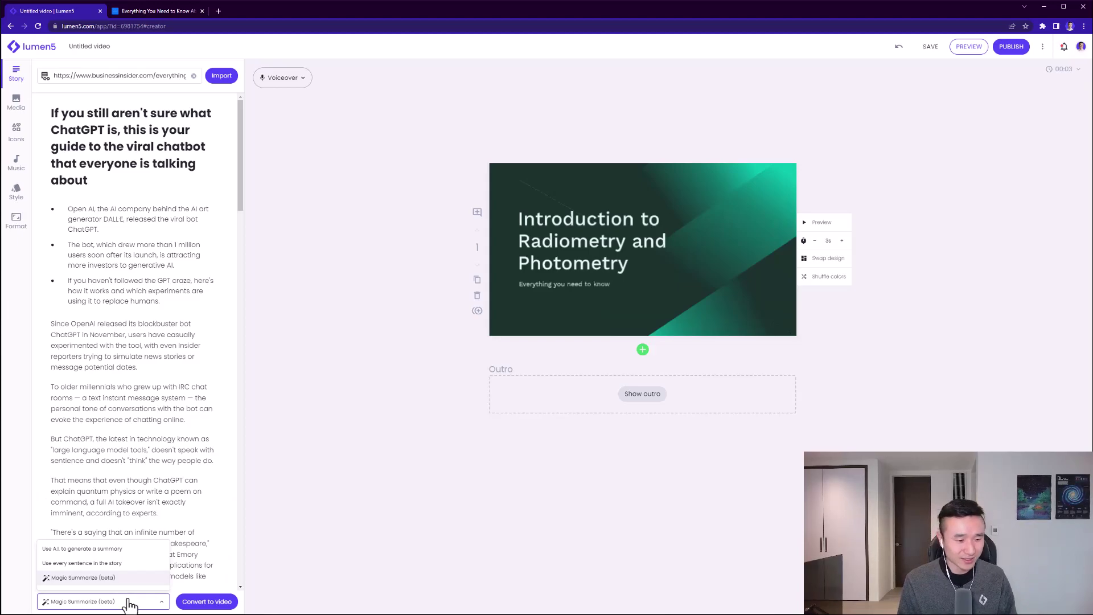
pyautogui.click(130, 602)
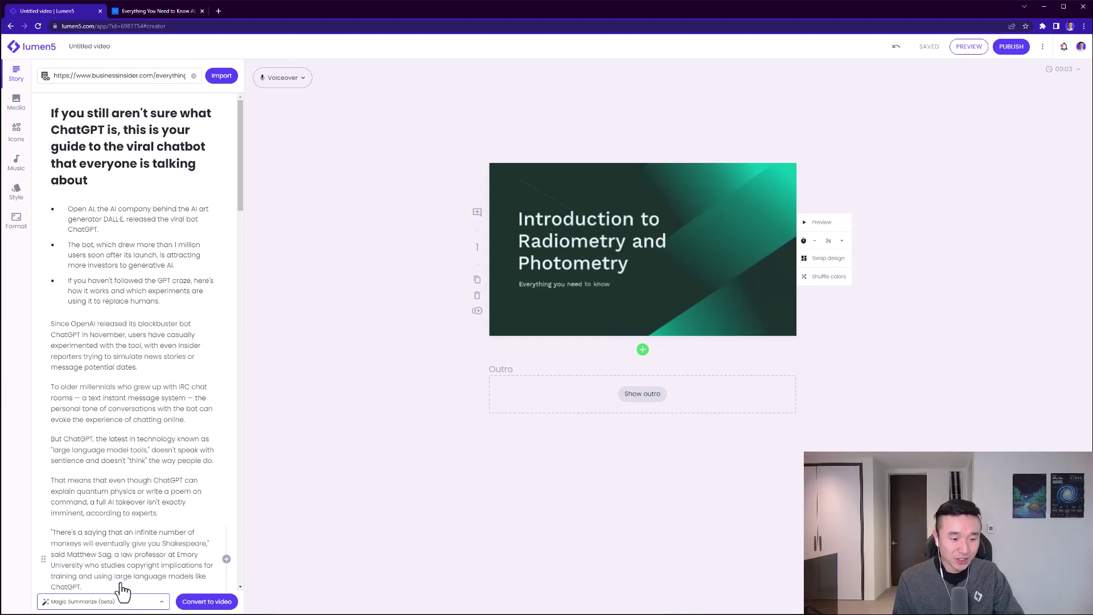
pyautogui.click(218, 602)
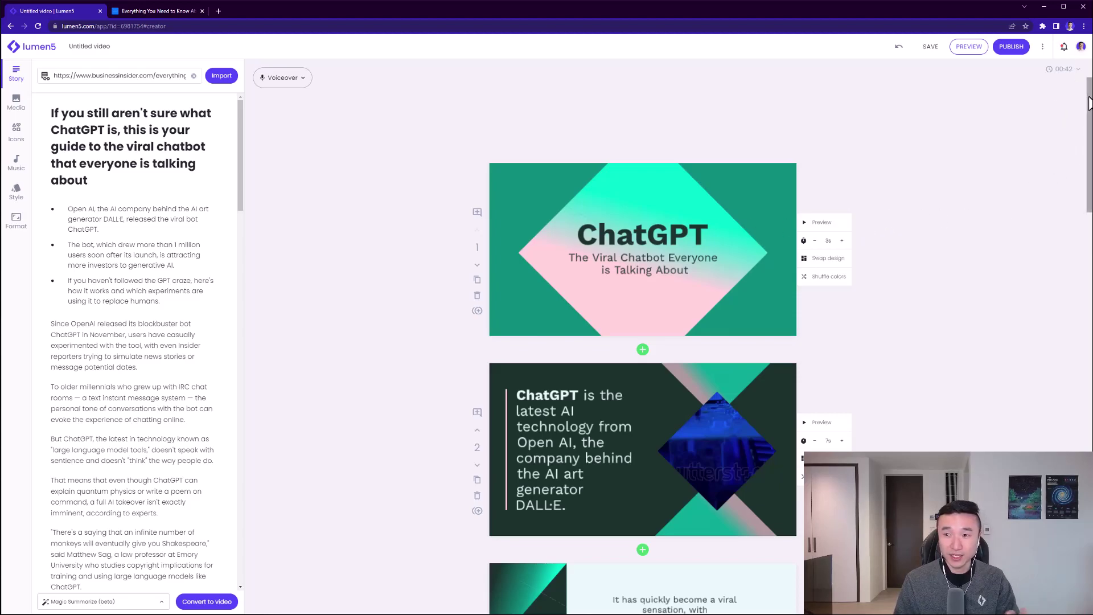
pyautogui.moveTo(1088, 103); pyautogui.dragTo(1089, 472)
pyautogui.scroll(-1, 642, 285)
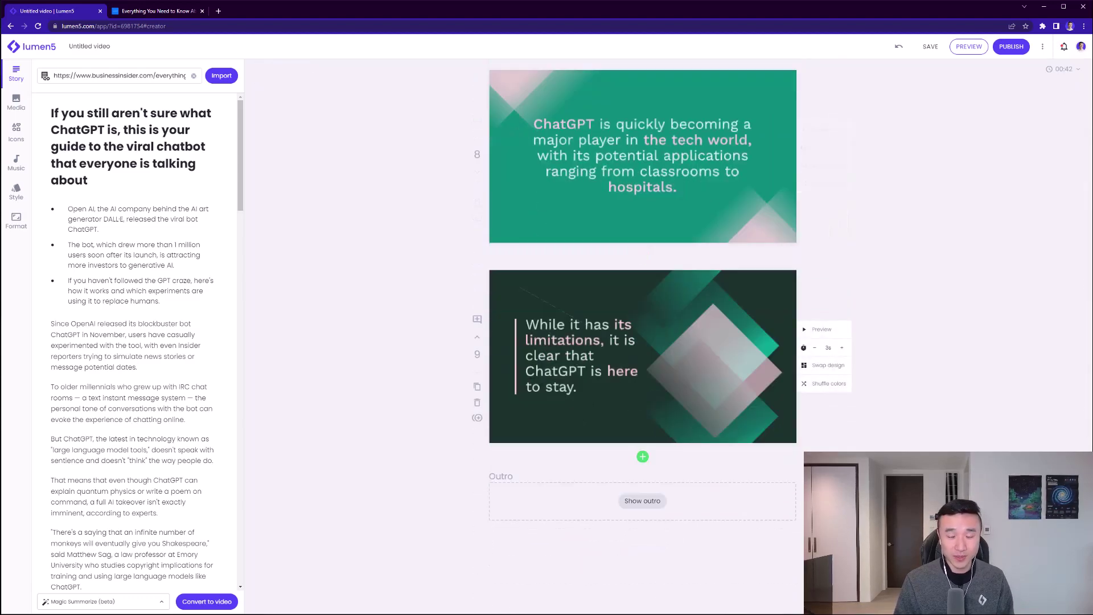
pyautogui.moveTo(1087, 483); pyautogui.dragTo(1087, 80)
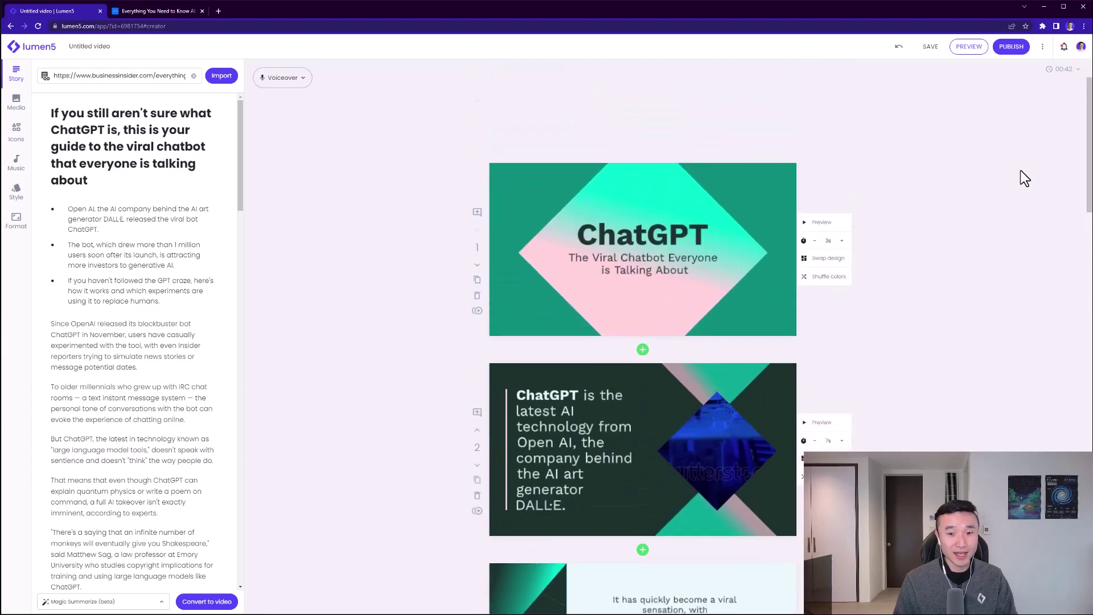
pyautogui.scroll(-2, 1020, 178)
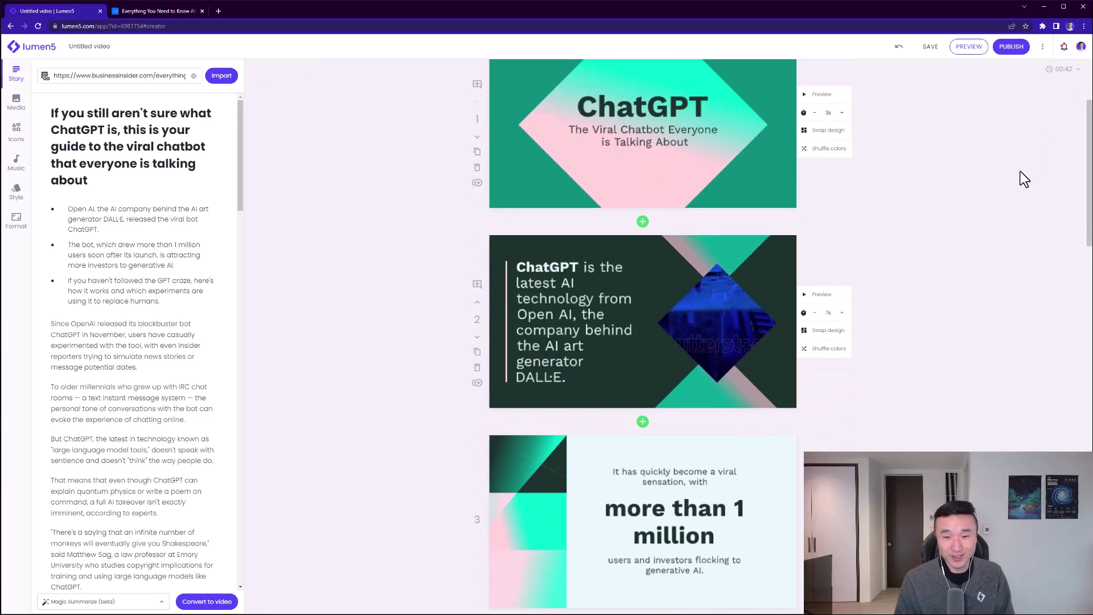
pyautogui.scroll(-1, 1020, 172)
pyautogui.scroll(-5, 1020, 172)
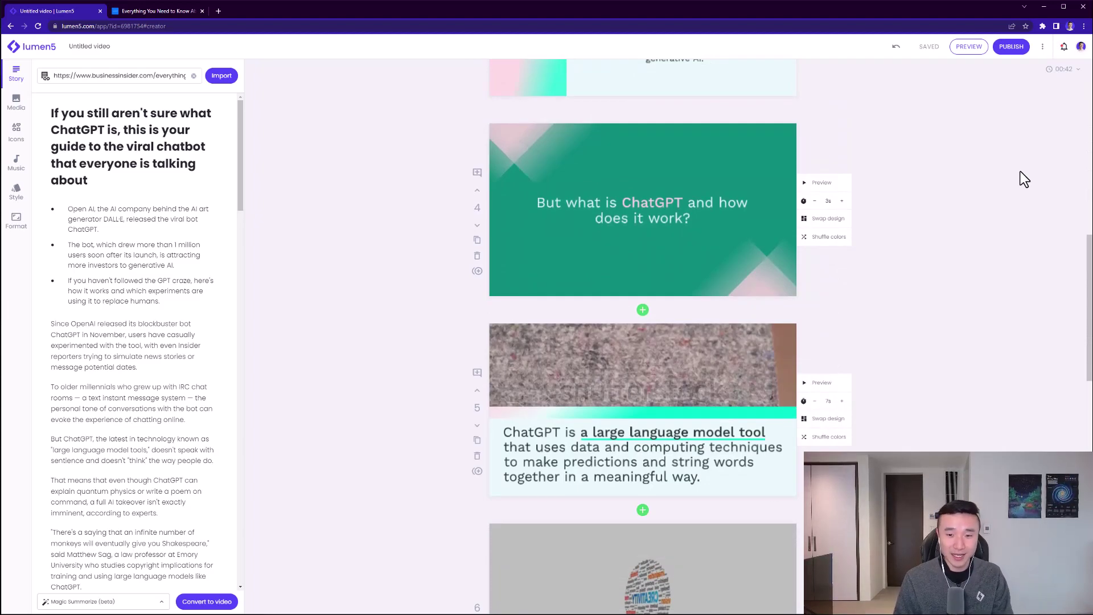
pyautogui.scroll(-4, 989, 228)
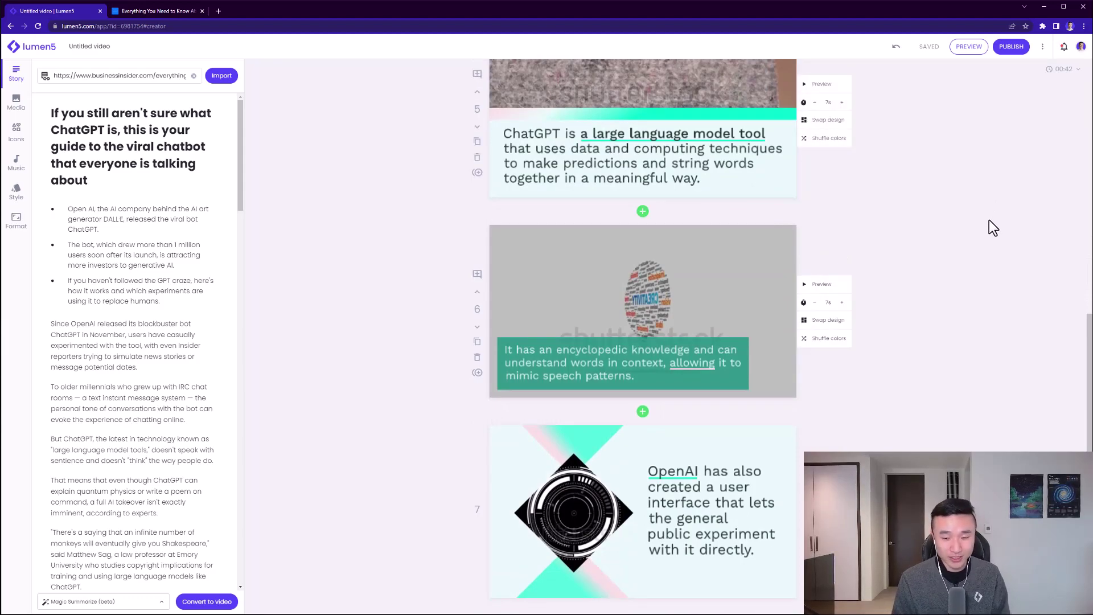
pyautogui.scroll(-3, 988, 227)
pyautogui.moveTo(1088, 428); pyautogui.dragTo(1089, 124)
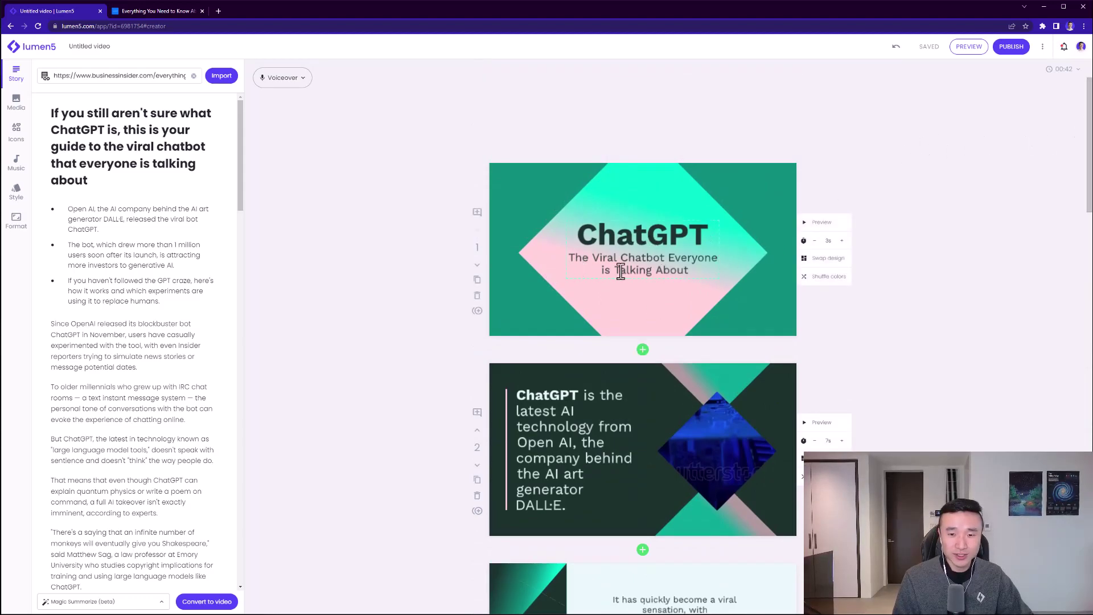
# - Set scene 2's text to Medium size
pyautogui.click(572, 441)
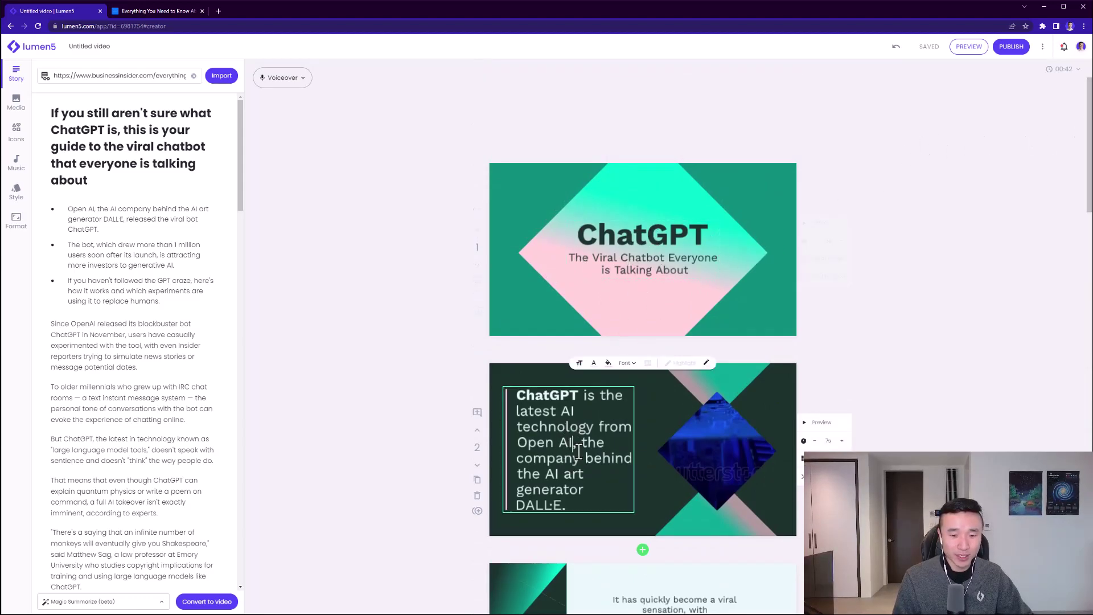
pyautogui.scroll(-2, 574, 445)
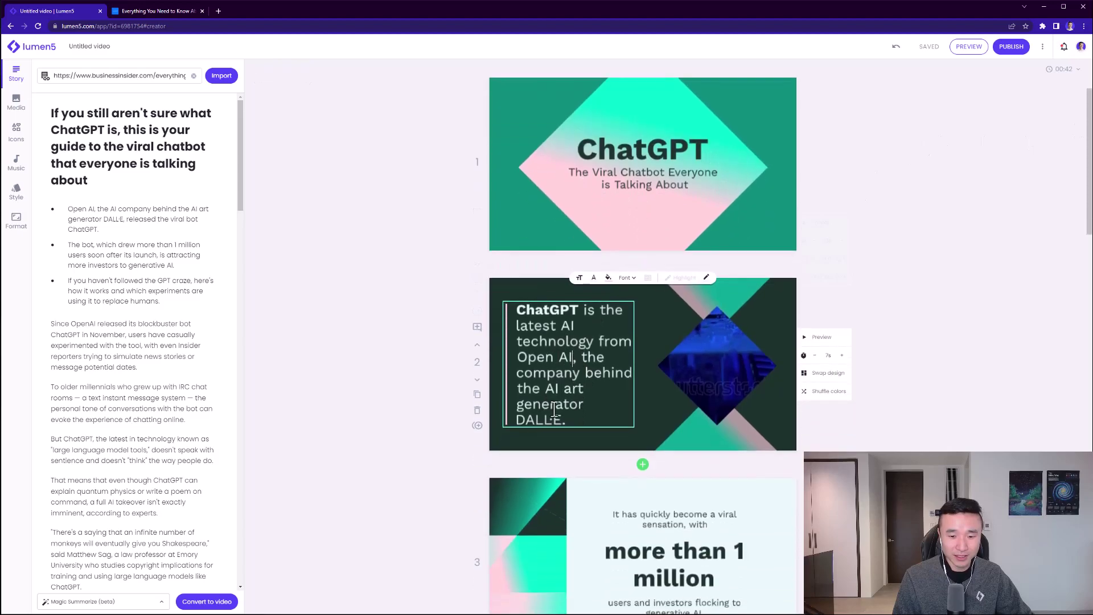
pyautogui.click(579, 278)
pyautogui.click(574, 296)
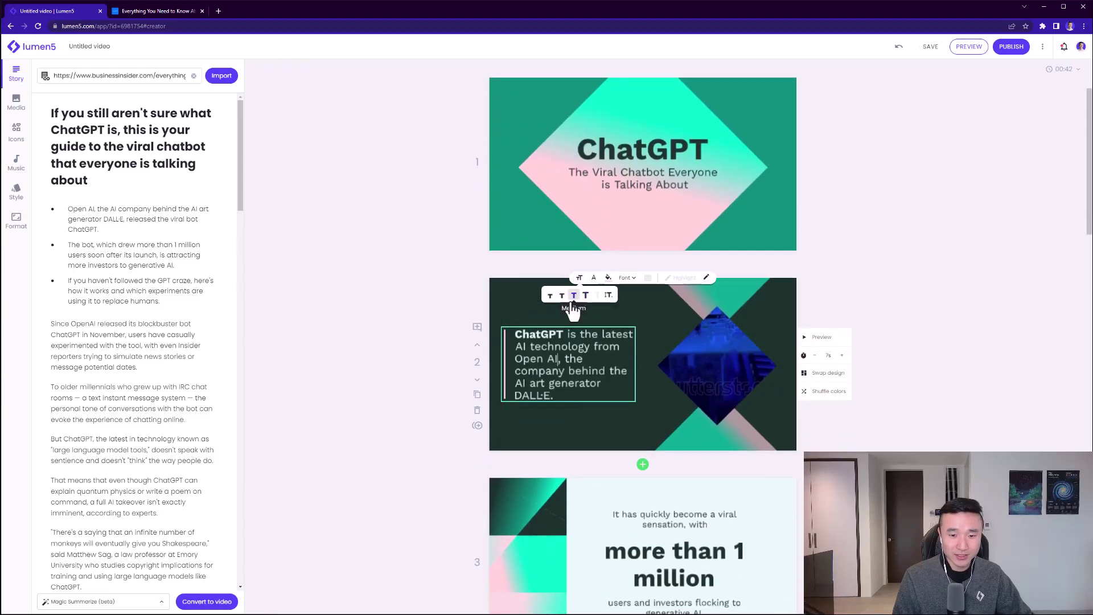
pyautogui.click(591, 371)
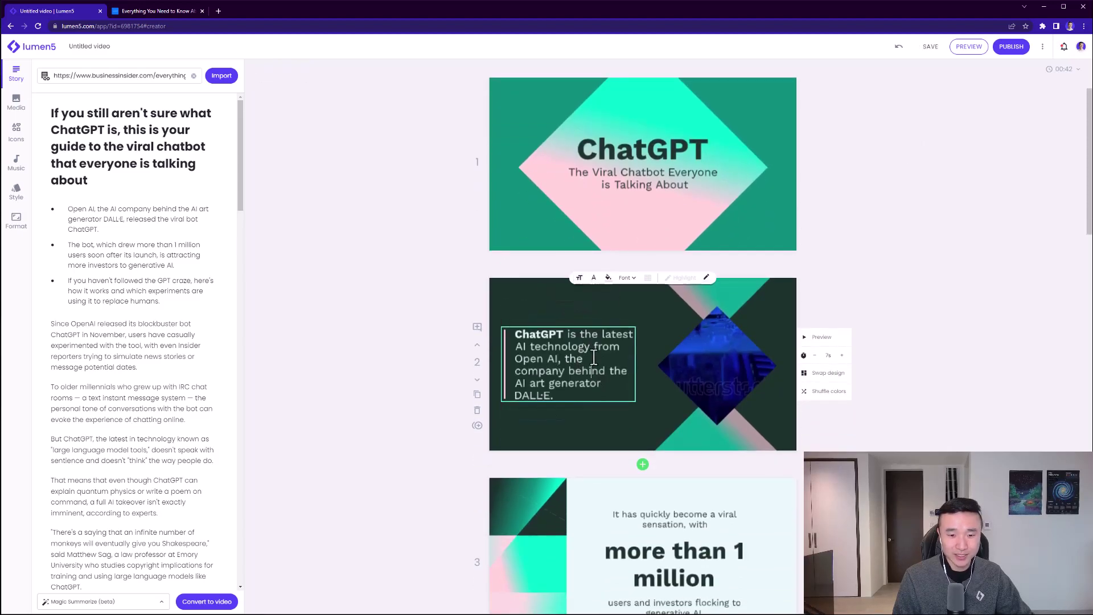
pyautogui.click(431, 344)
# - Change scene 3's "1 million" to "1,000,000"
pyautogui.scroll(-3, 928, 347)
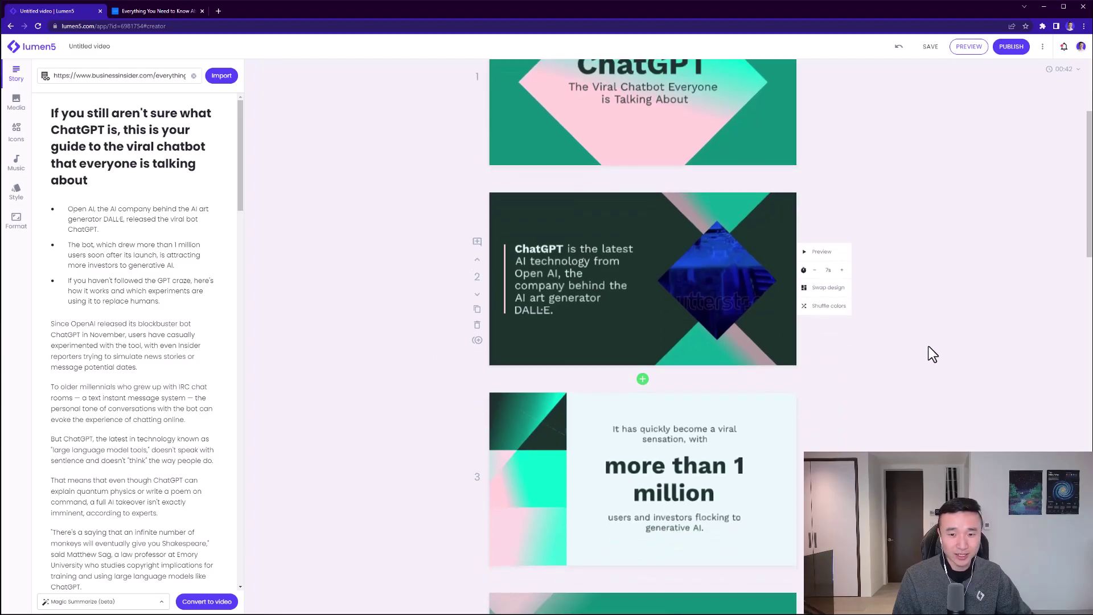
pyautogui.click(684, 349)
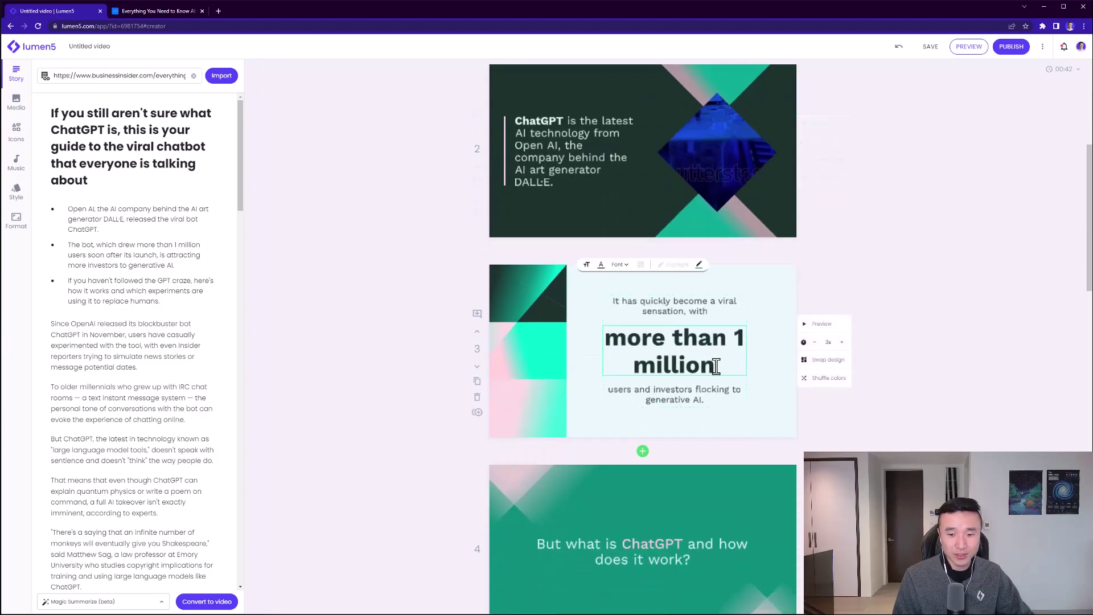
pyautogui.moveTo(715, 366); pyautogui.dragTo(740, 345)
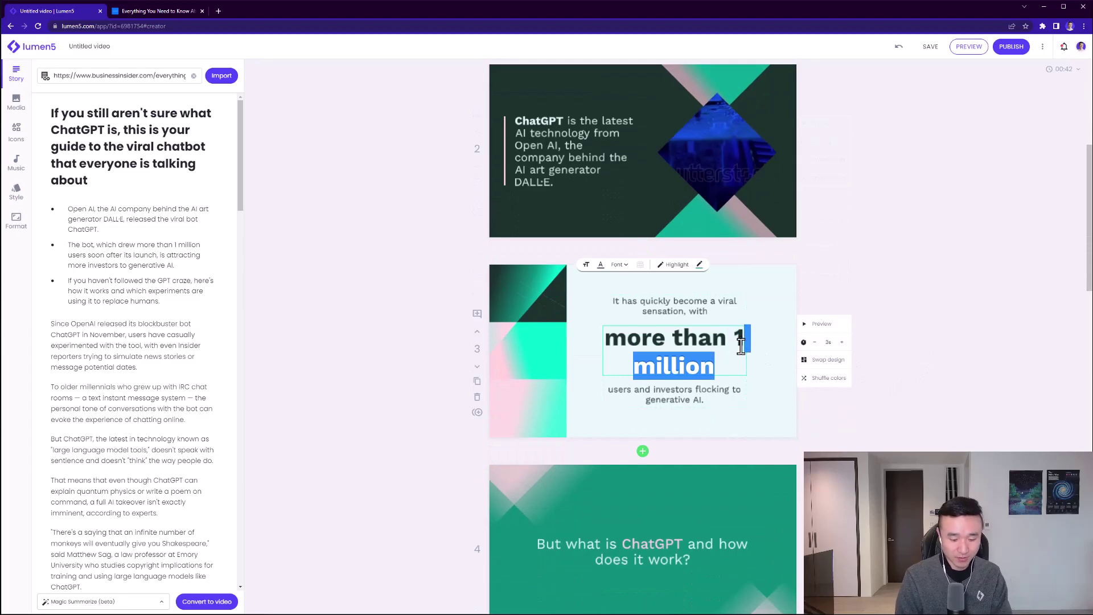
pyautogui.write(',000,000')
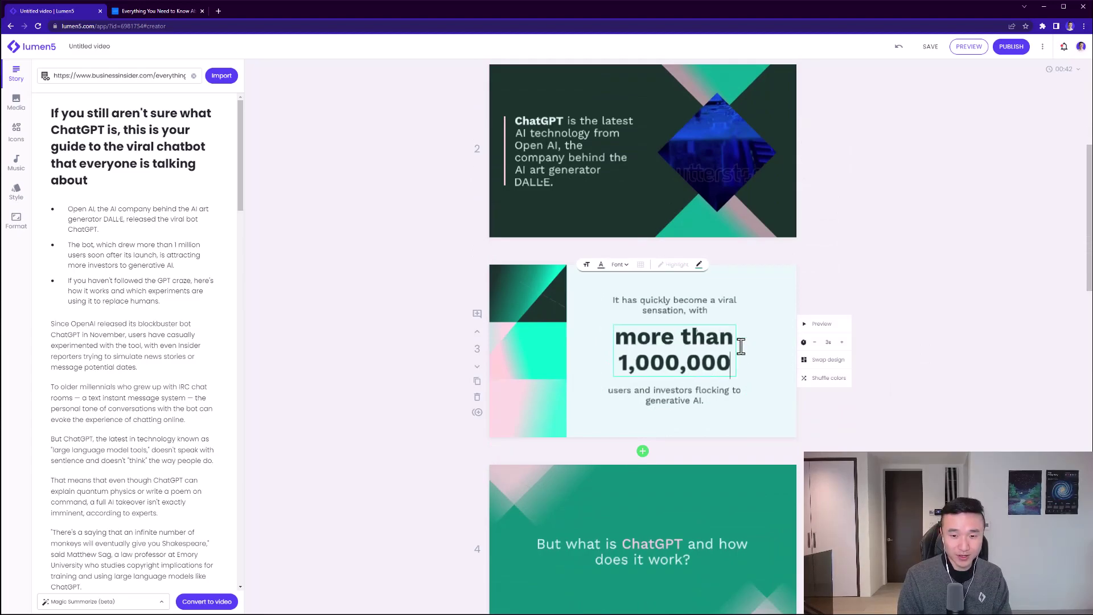
pyautogui.click(953, 314)
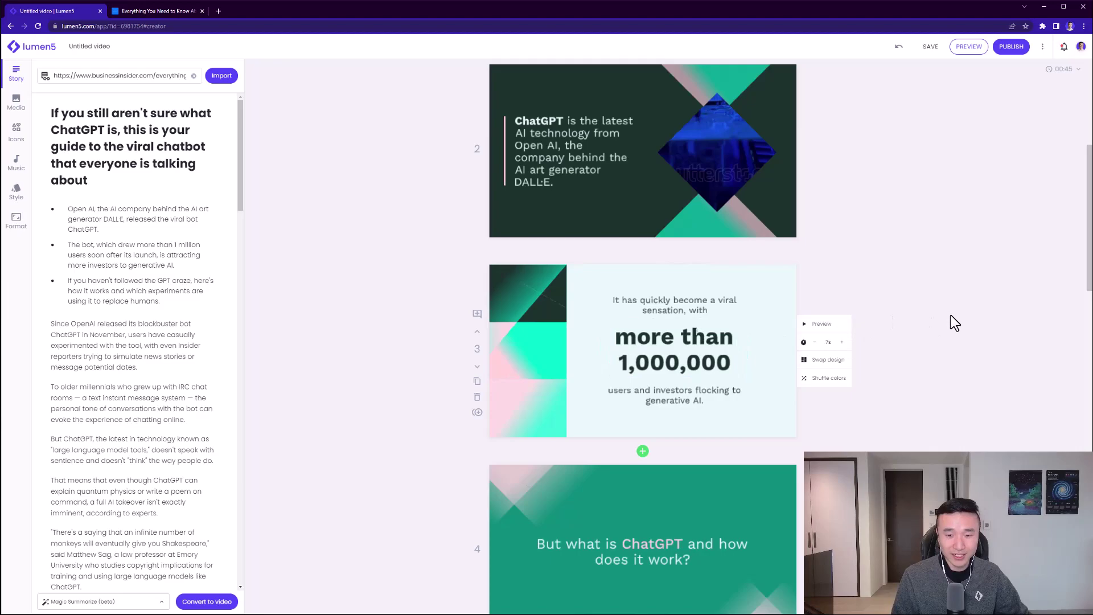
# - Make scene 5's "large language model tool" text a smaller size
pyautogui.scroll(-8, 954, 323)
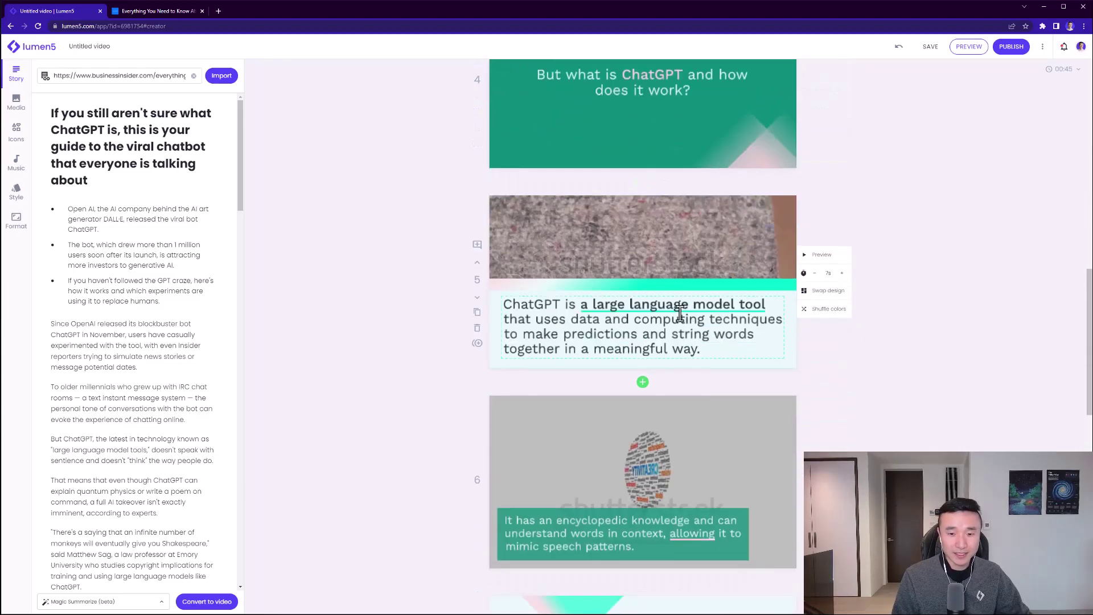
pyautogui.click(679, 313)
pyautogui.click(571, 195)
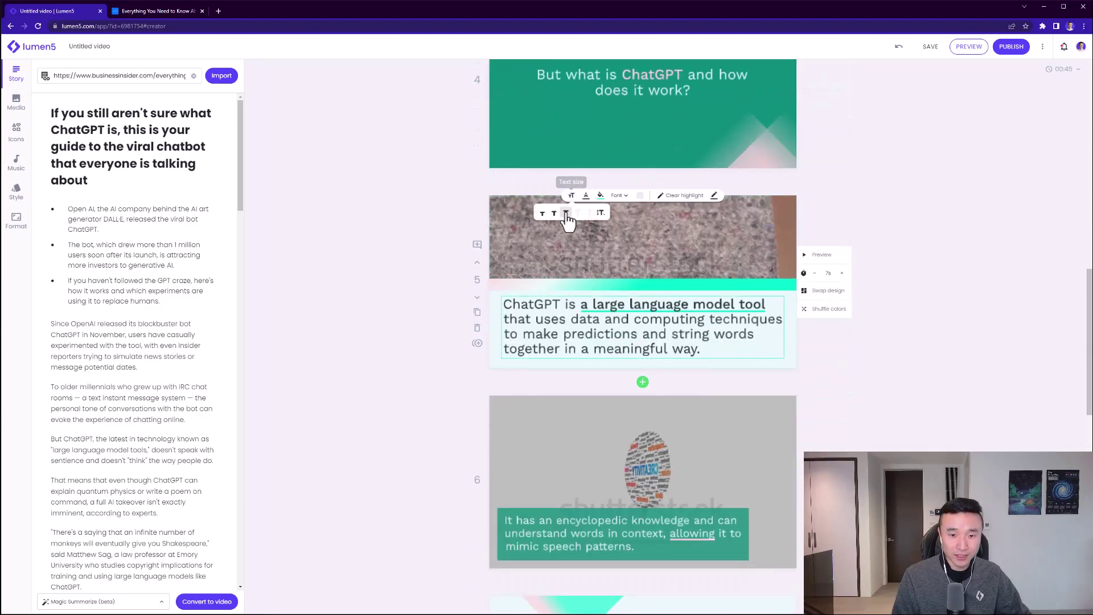
pyautogui.click(566, 214)
pyautogui.scroll(-8, 794, 348)
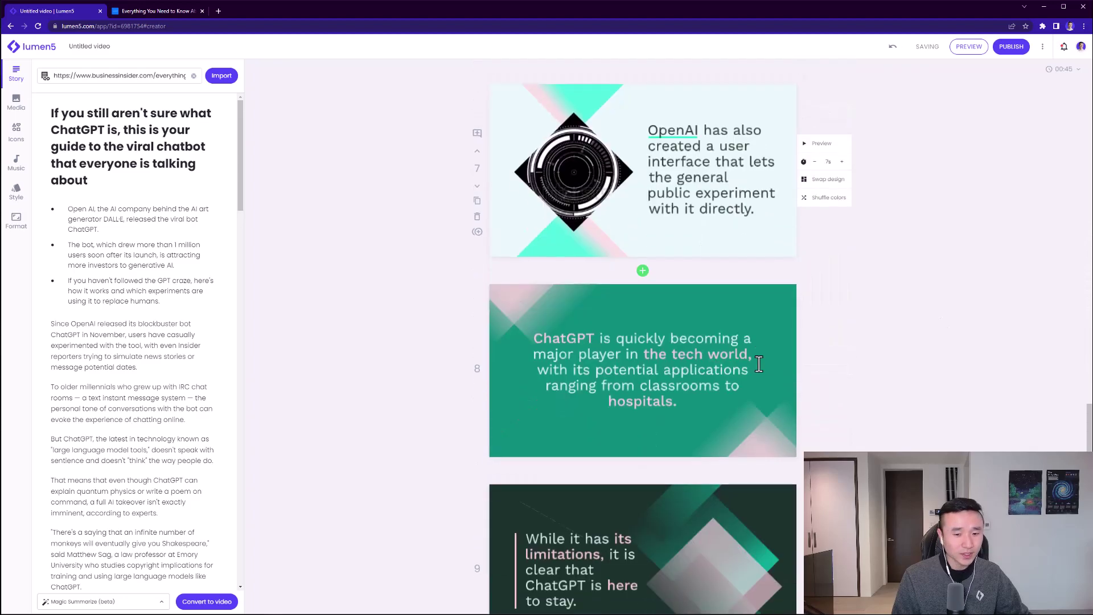
pyautogui.scroll(-3, 757, 367)
pyautogui.scroll(8, 903, 370)
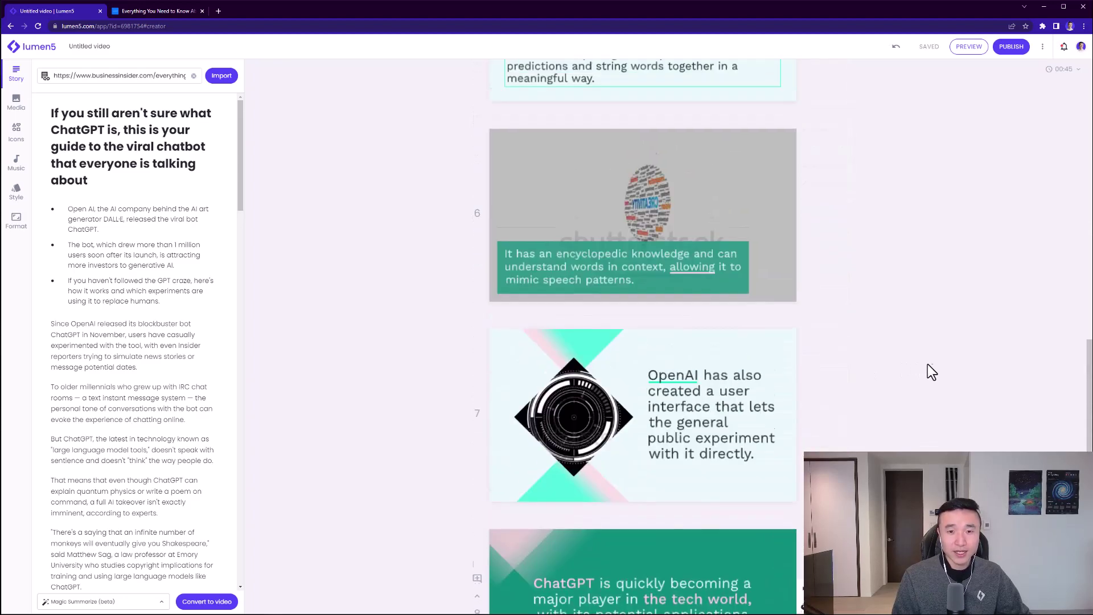
pyautogui.scroll(10, 938, 368)
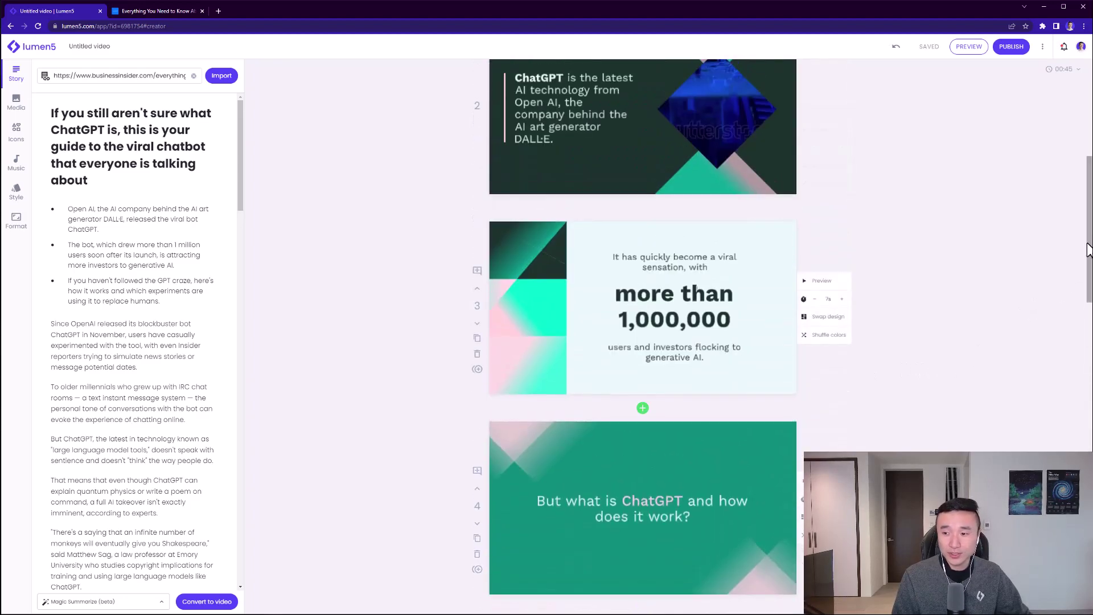
pyautogui.moveTo(1088, 249)
pyautogui.mouseDown()
pyautogui.moveTo(1088, 184)
pyautogui.moveTo(1088, 265)
pyautogui.mouseUp()
pyautogui.scroll(-4, 633, 383)
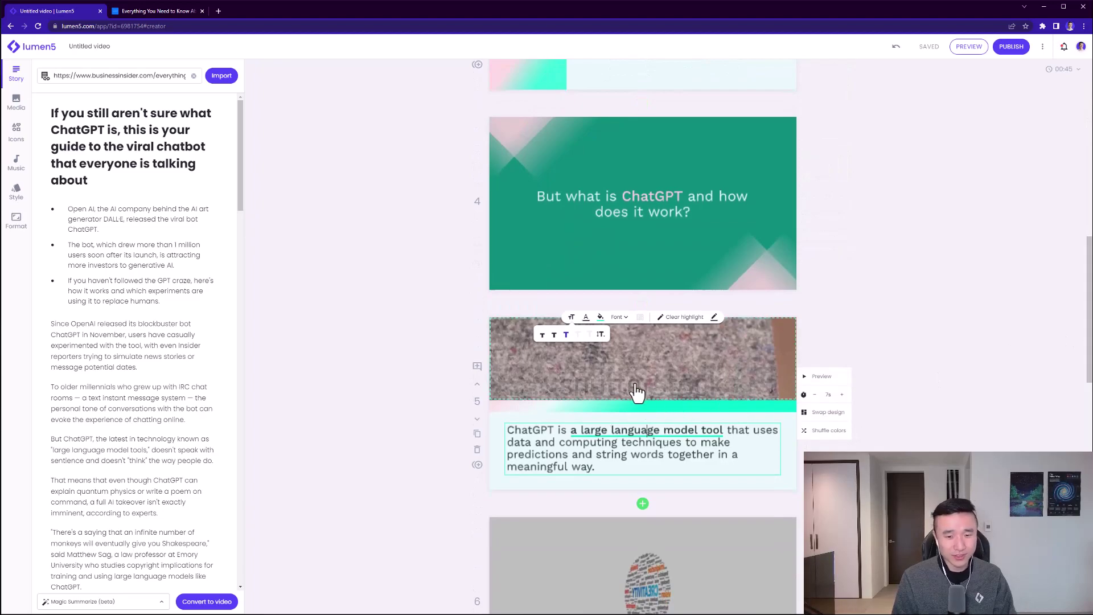
# - Search the Media library's stock photos and videos for "artificial intelligence"
pyautogui.click(17, 105)
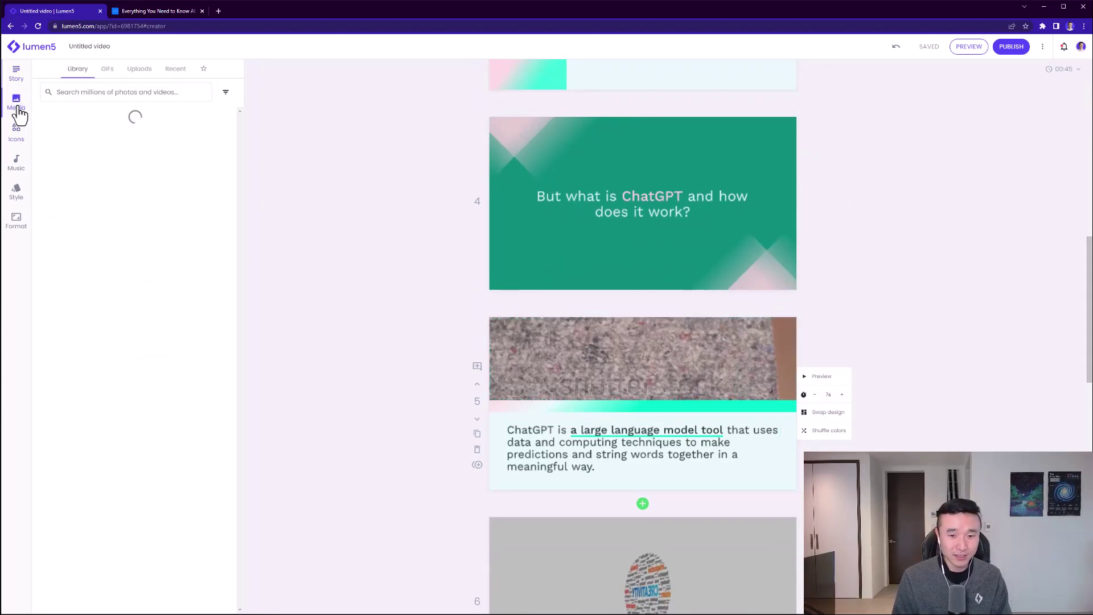
pyautogui.moveTo(389, 213)
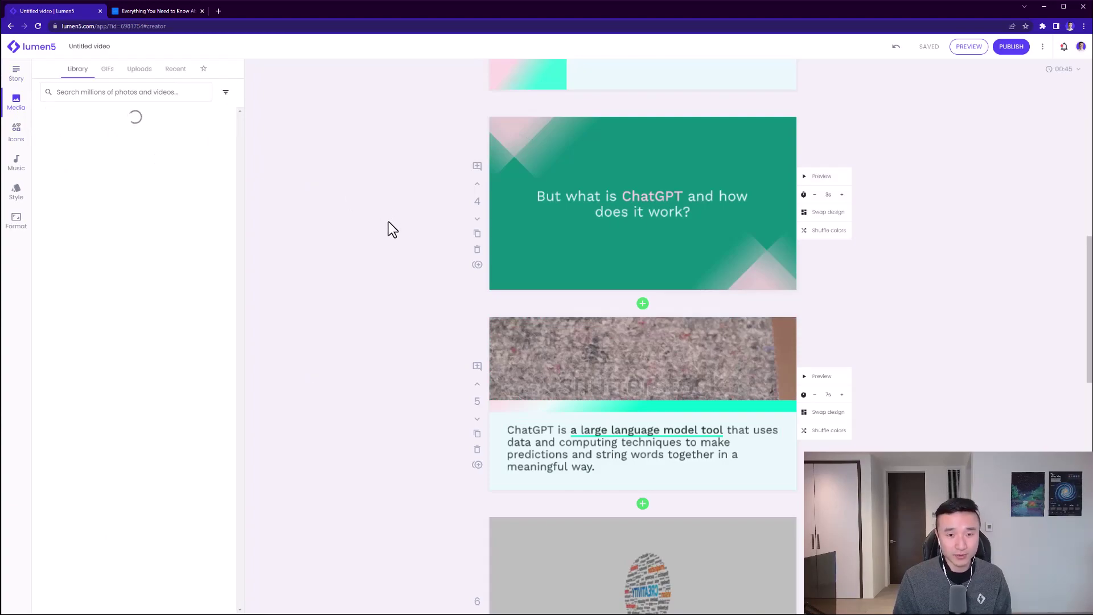
pyautogui.click(123, 92)
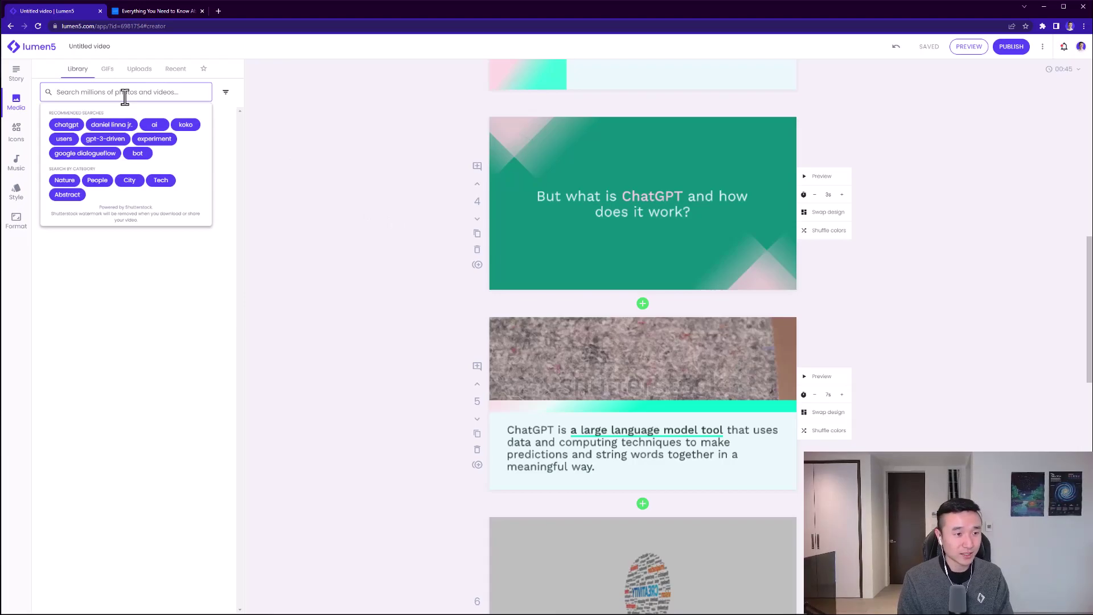
pyautogui.write('artificial intelligence')
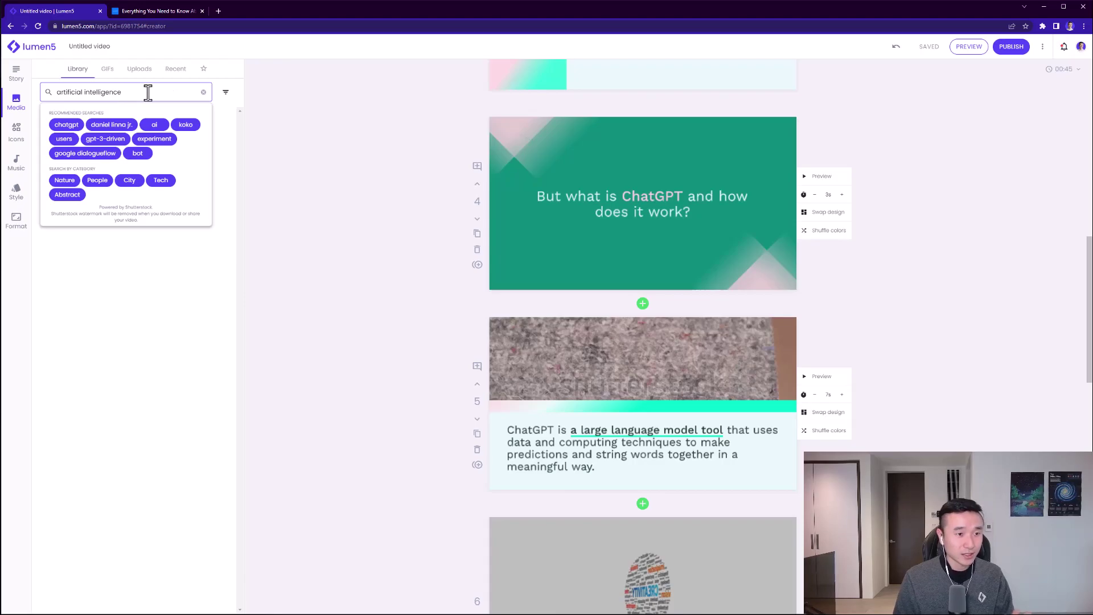
pyautogui.press('Return')
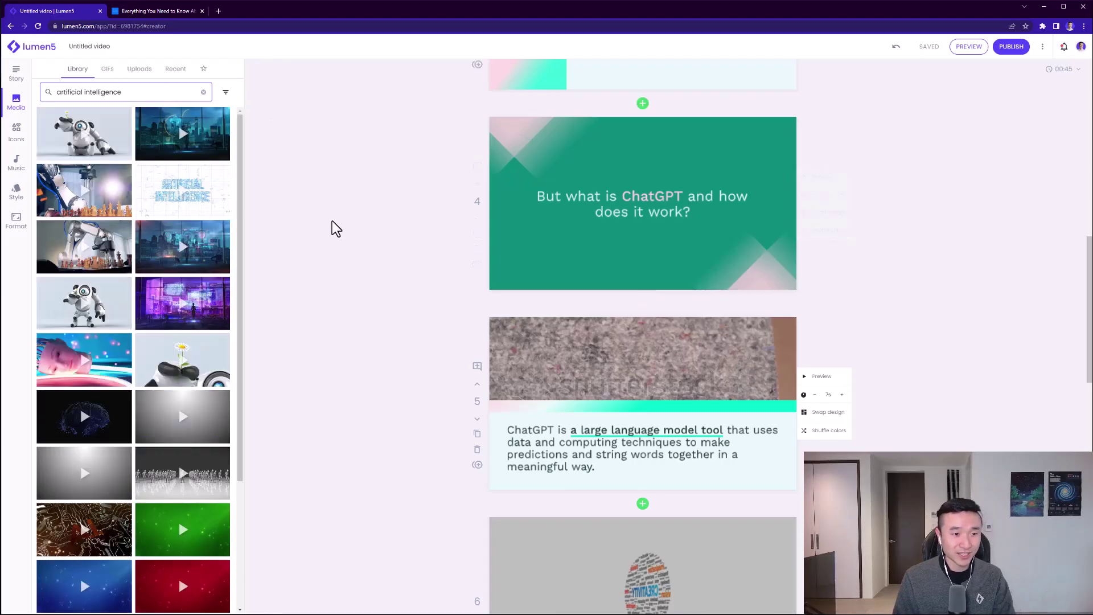
pyautogui.scroll(8, 335, 228)
pyautogui.scroll(3, 335, 228)
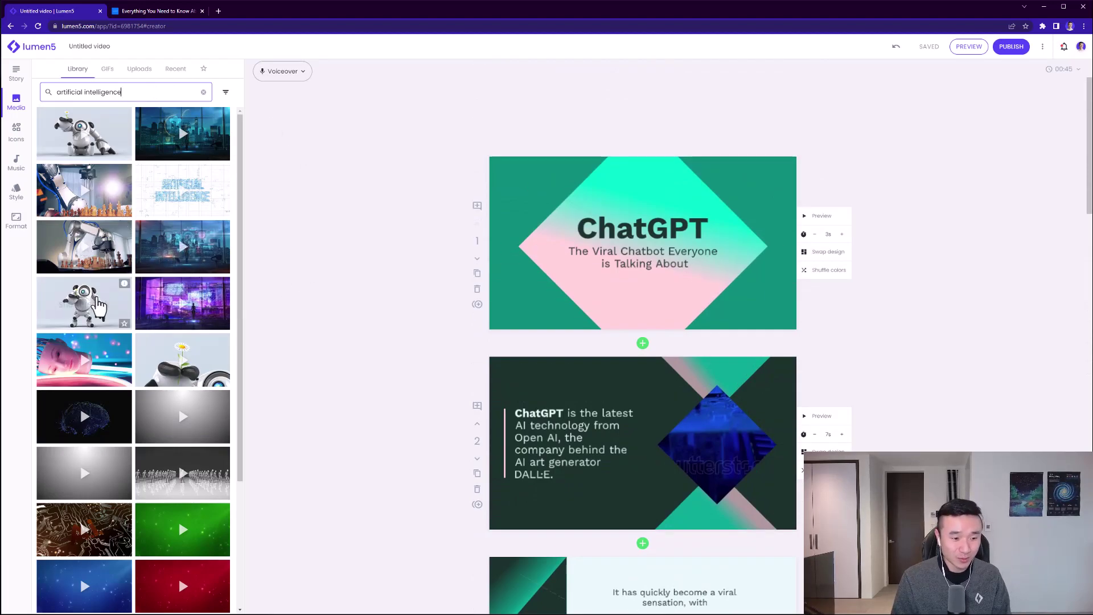
# - Place the city-skyline clip in scene 2 and recrop it shifted left
pyautogui.scroll(-8, 97, 302)
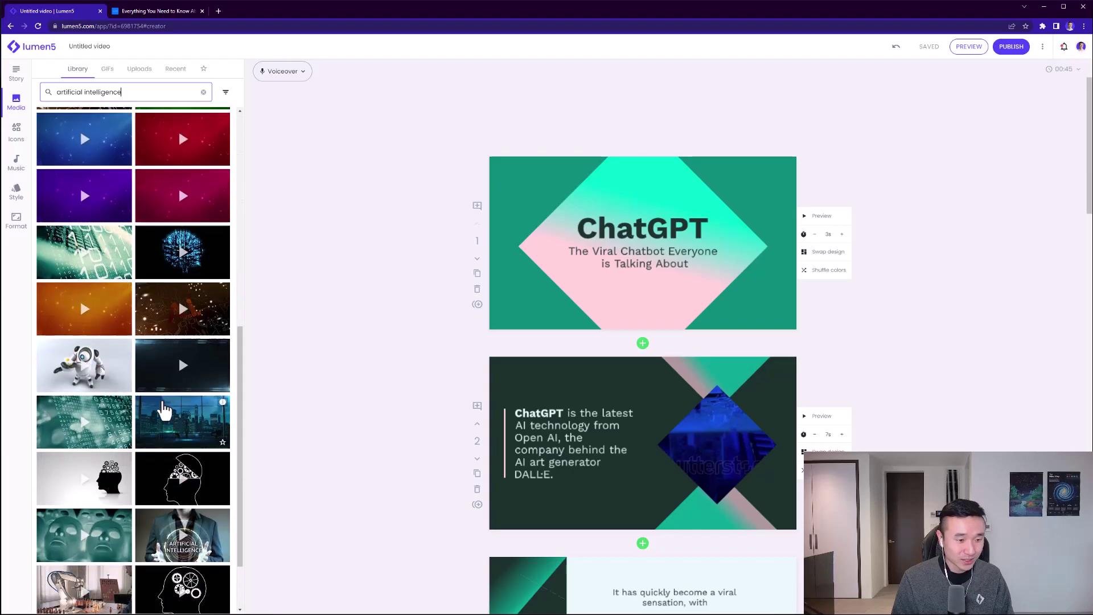
pyautogui.scroll(-2, 164, 409)
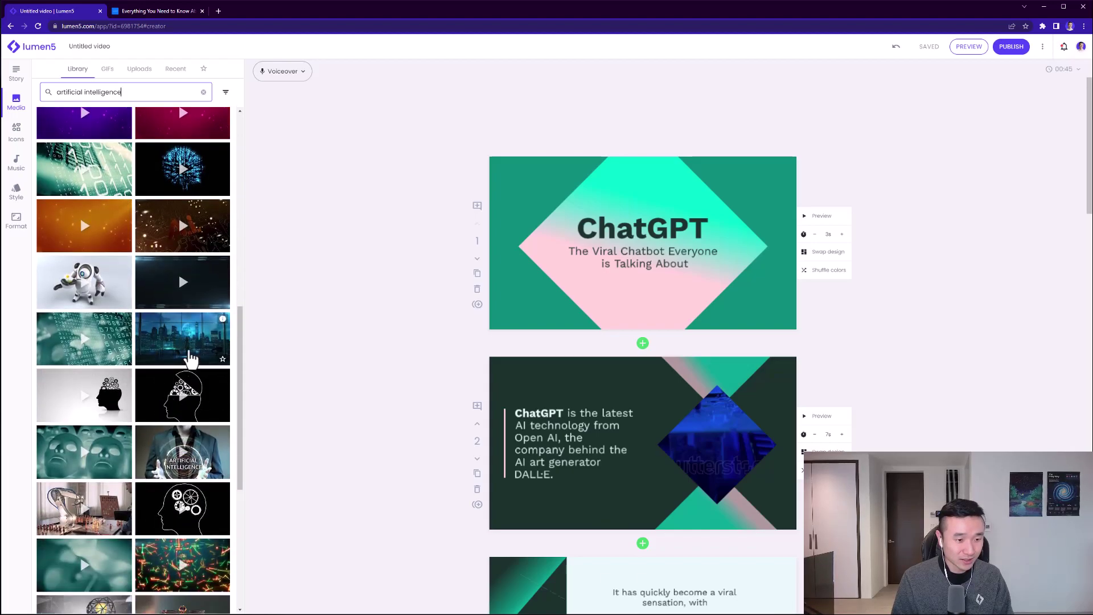
pyautogui.moveTo(191, 358); pyautogui.dragTo(786, 483)
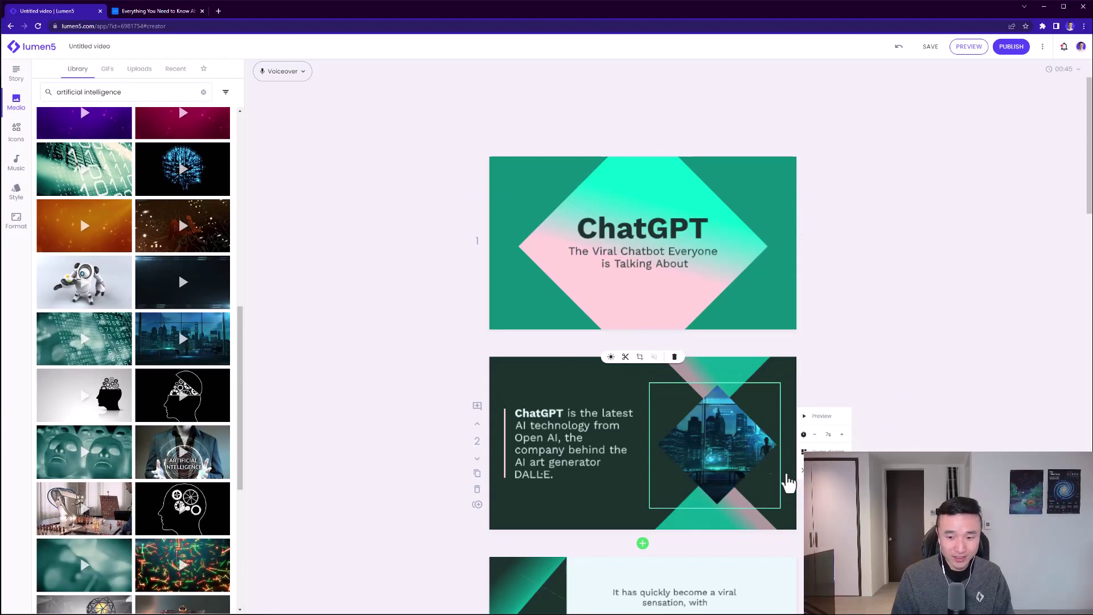
pyautogui.scroll(-3, 787, 482)
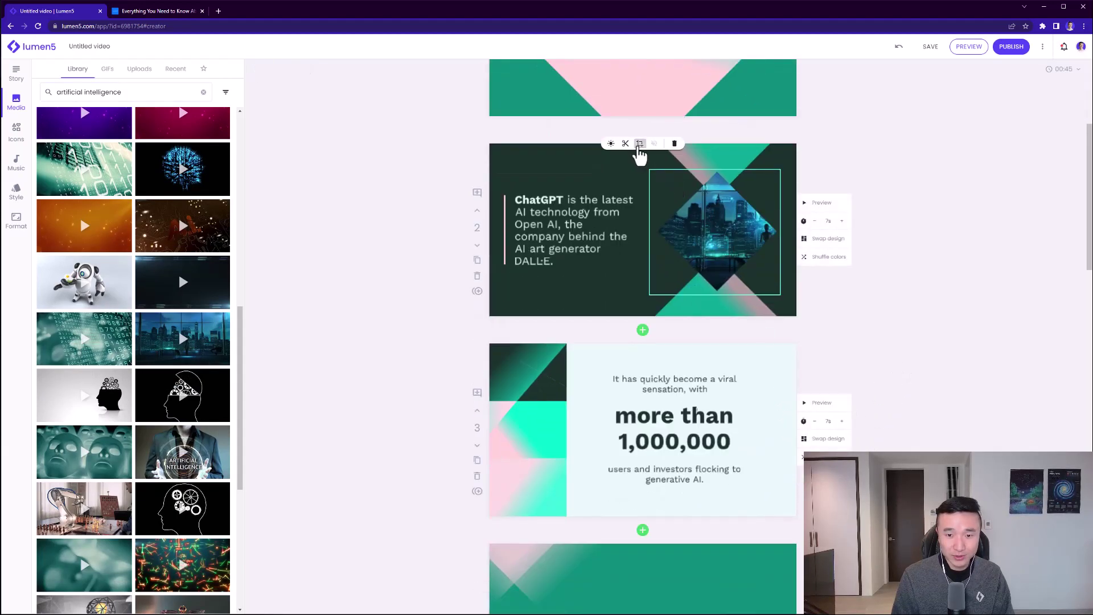
pyautogui.click(640, 143)
pyautogui.moveTo(578, 342); pyautogui.dragTo(532, 342)
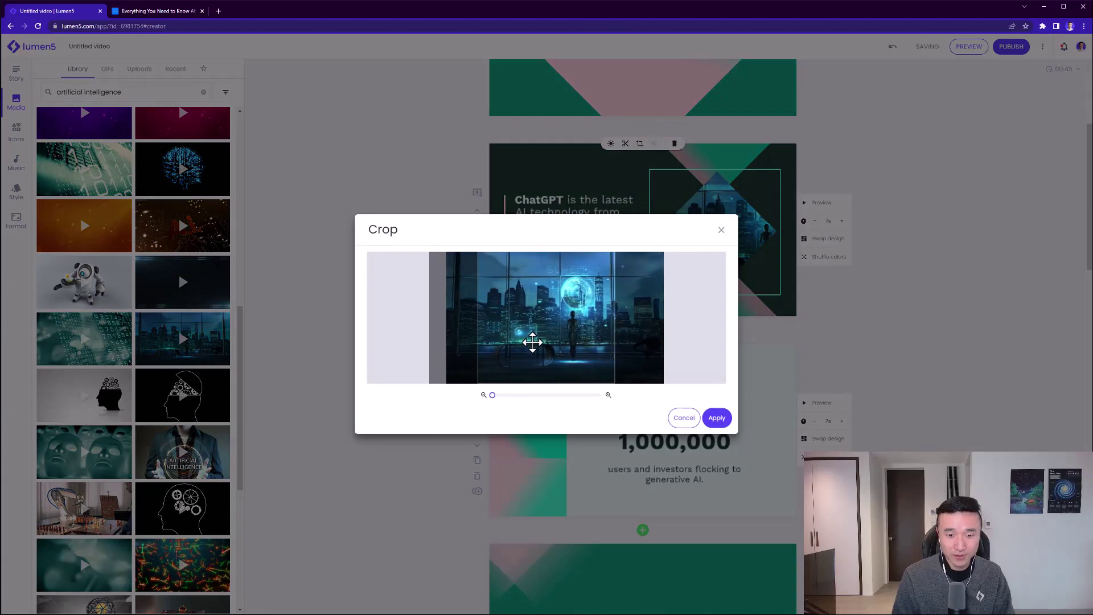
pyautogui.click(716, 418)
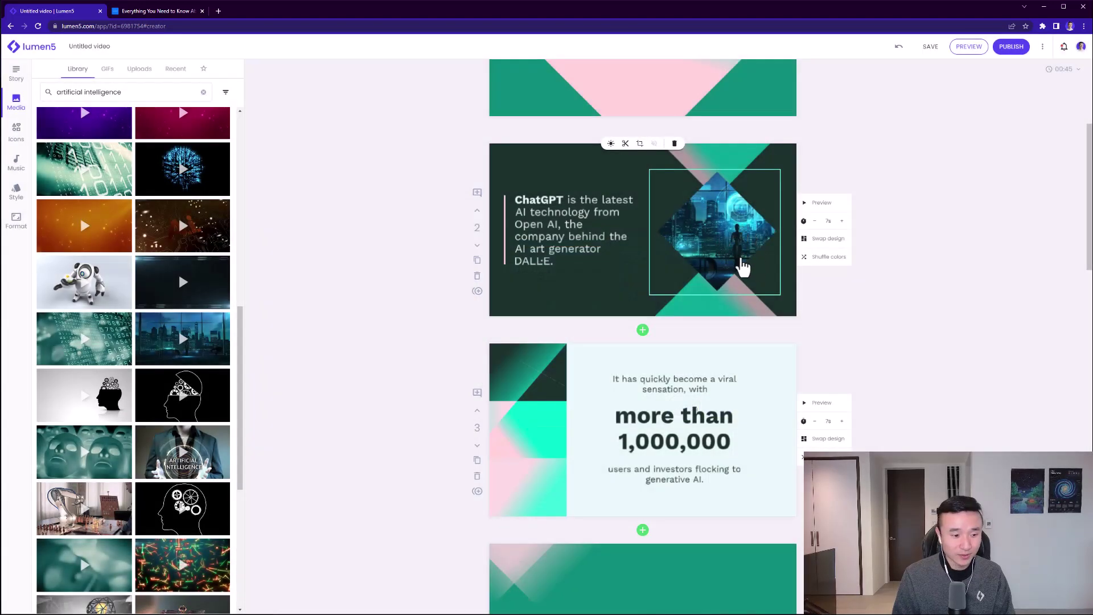
# - Put the red-and-green lines clip on scene 5
pyautogui.scroll(-5, 743, 267)
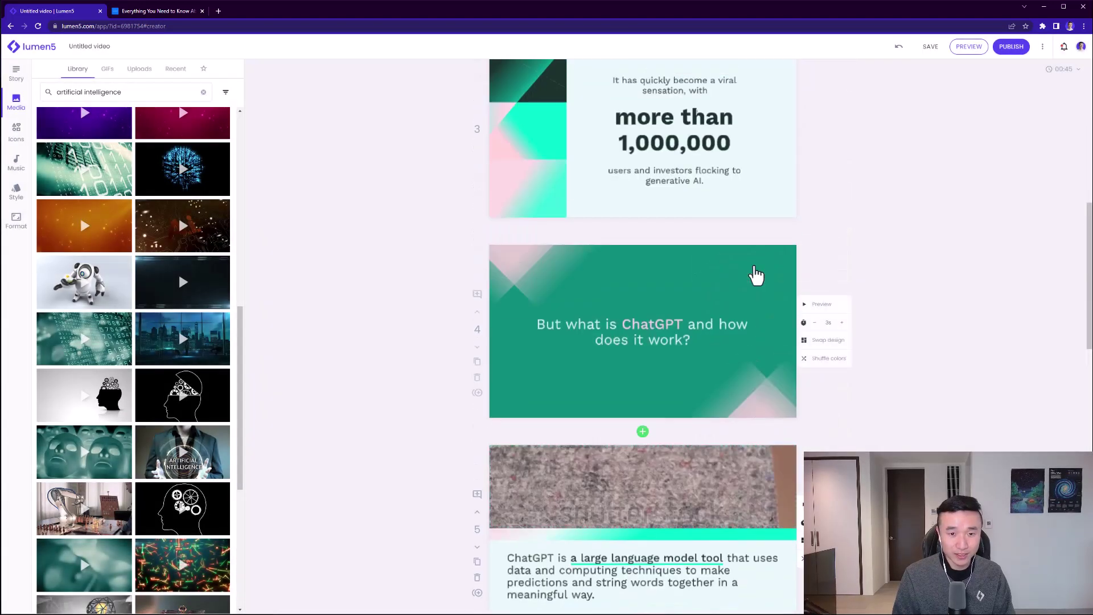
pyautogui.scroll(-5, 755, 276)
pyautogui.scroll(-4, 218, 359)
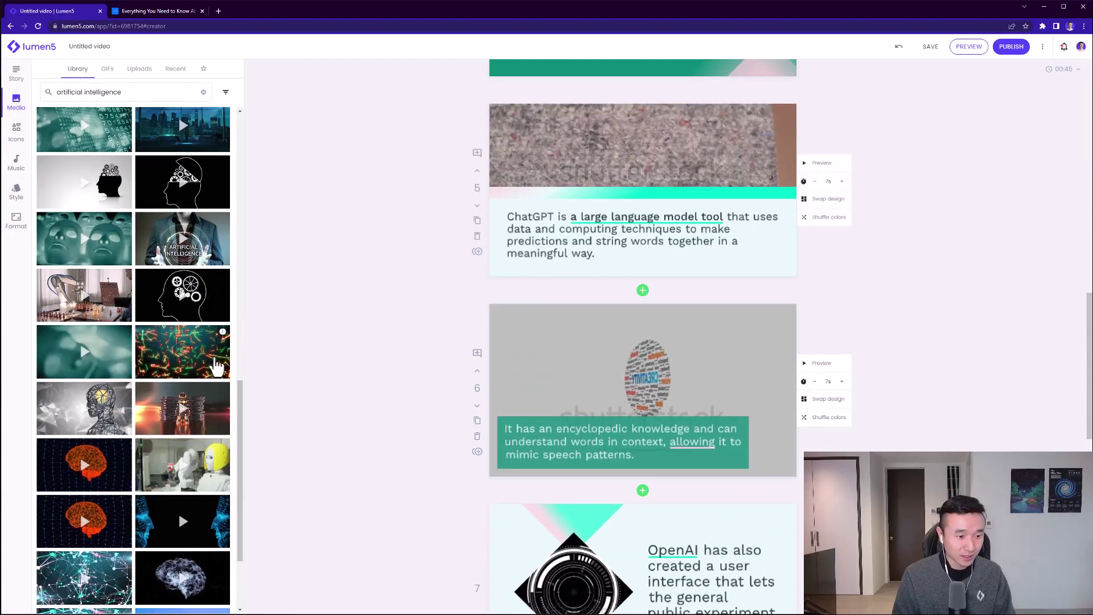
pyautogui.moveTo(218, 367); pyautogui.dragTo(688, 168)
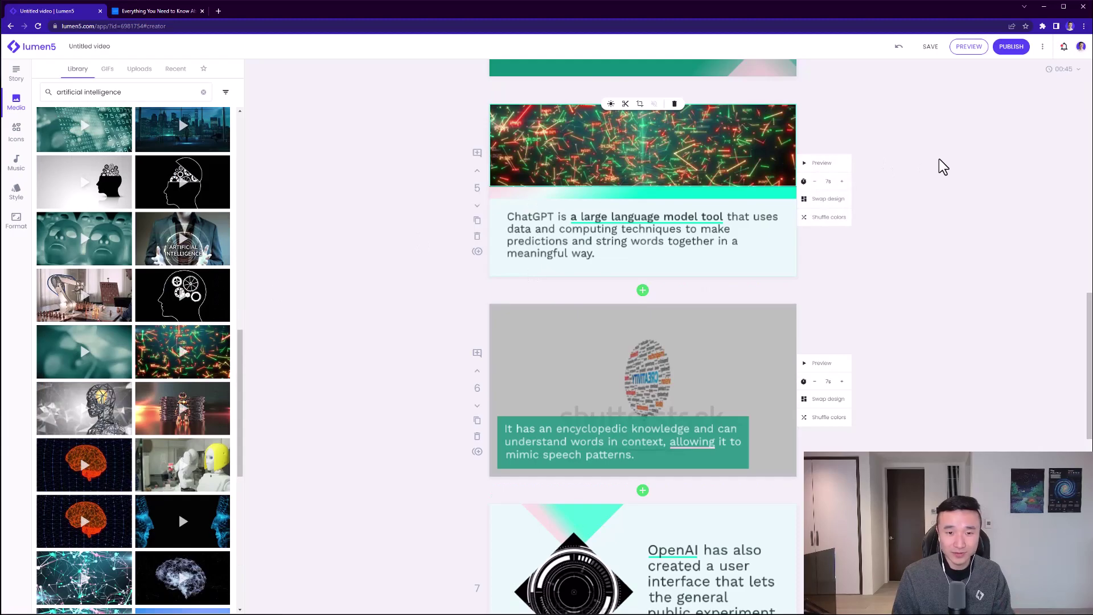
# - Use the network clip as scene 6's background and centre its text in the middle
pyautogui.scroll(-2, 940, 167)
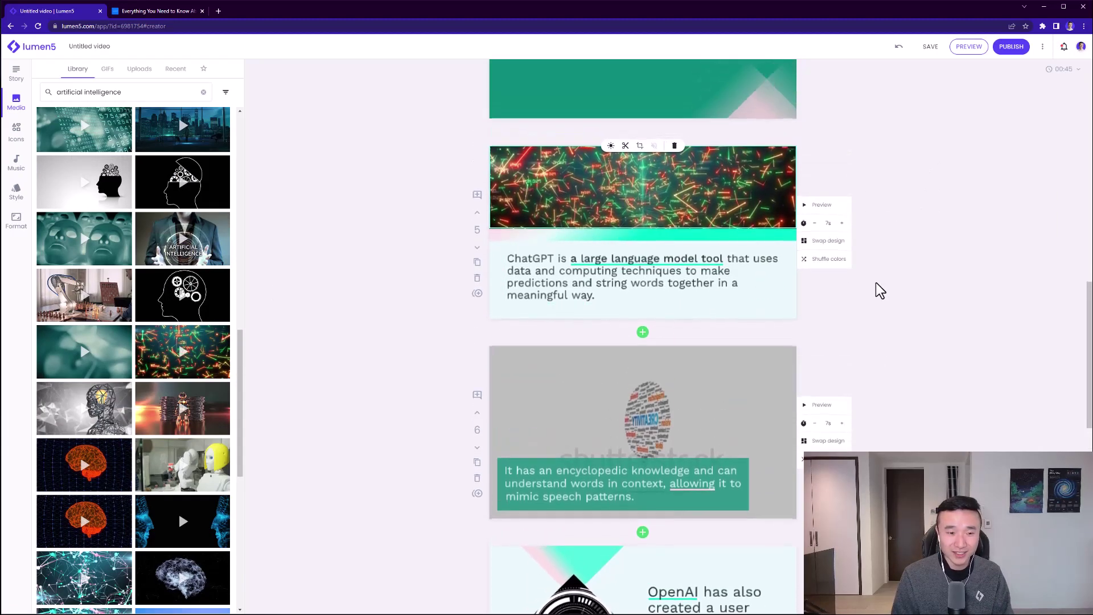
pyautogui.scroll(-3, 188, 374)
pyautogui.moveTo(84, 419); pyautogui.dragTo(615, 292)
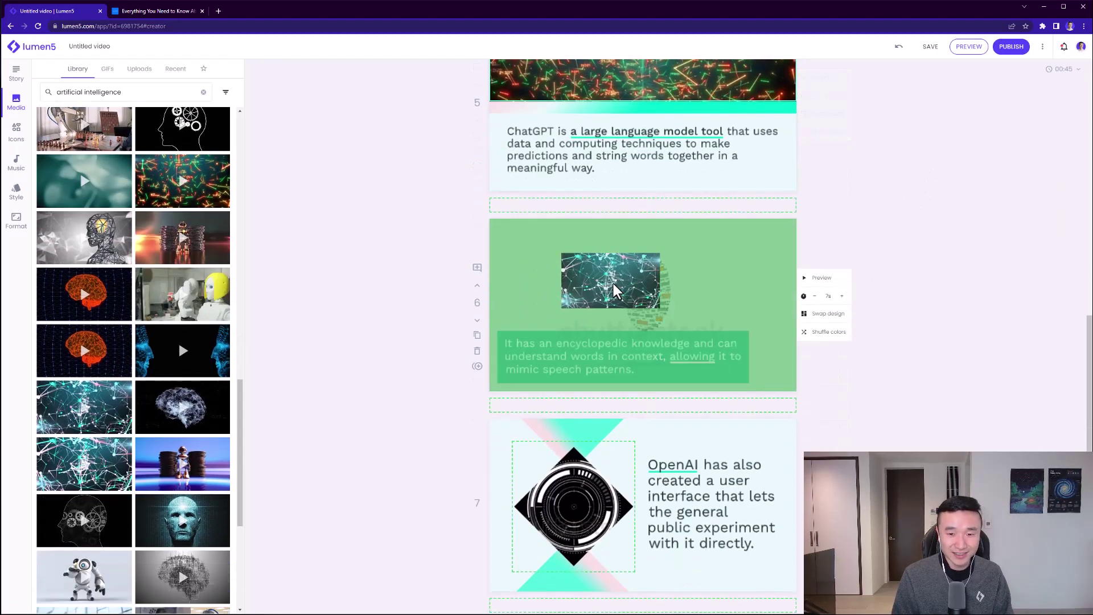
pyautogui.moveTo(697, 335); pyautogui.dragTo(727, 324)
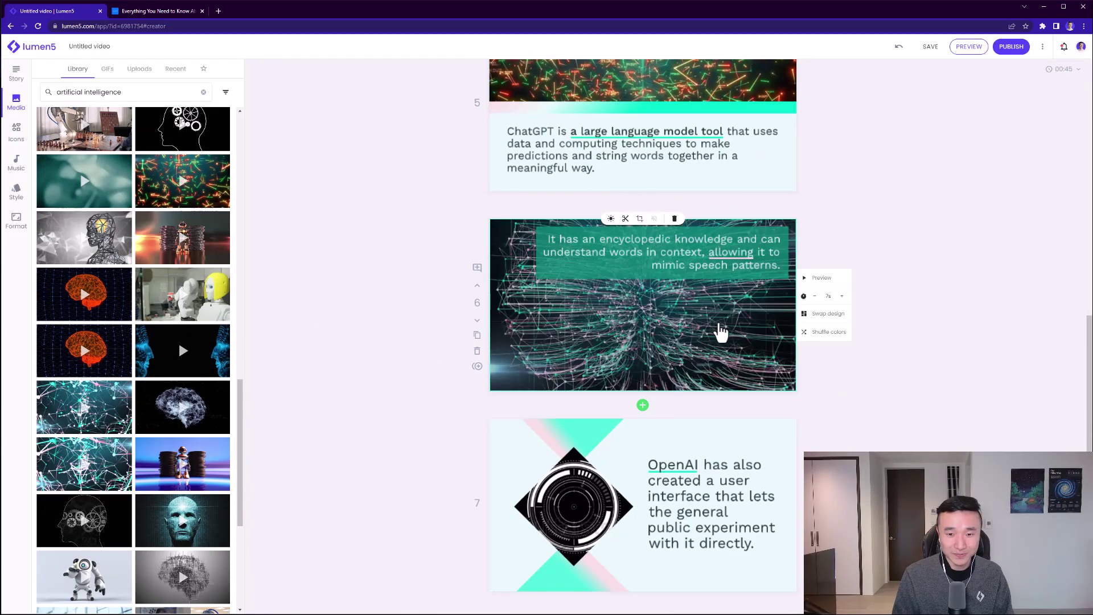
pyautogui.click(706, 263)
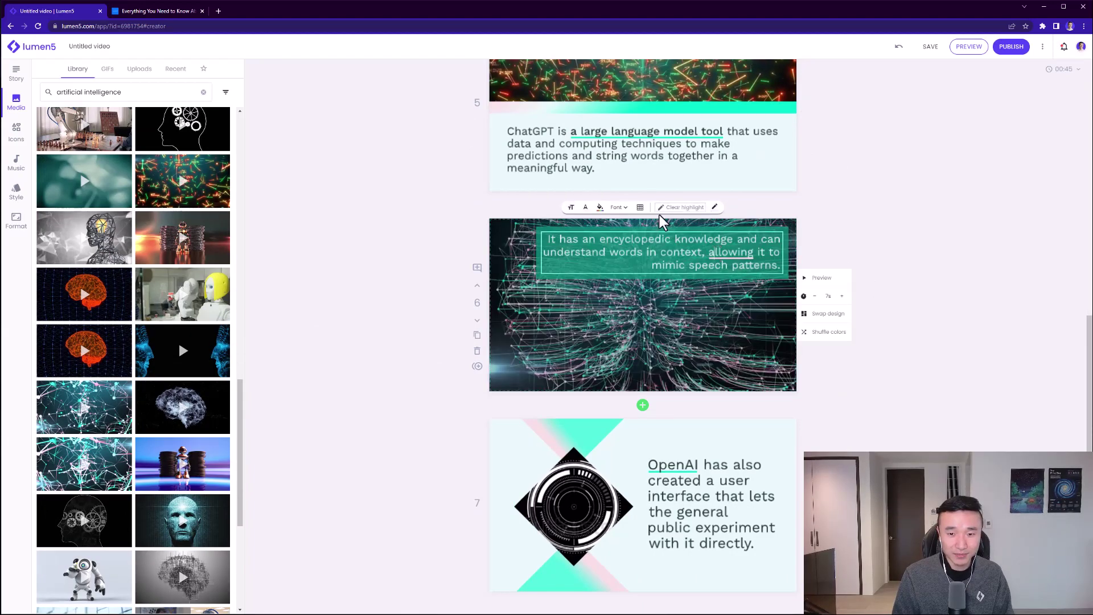
pyautogui.click(641, 209)
pyautogui.click(654, 234)
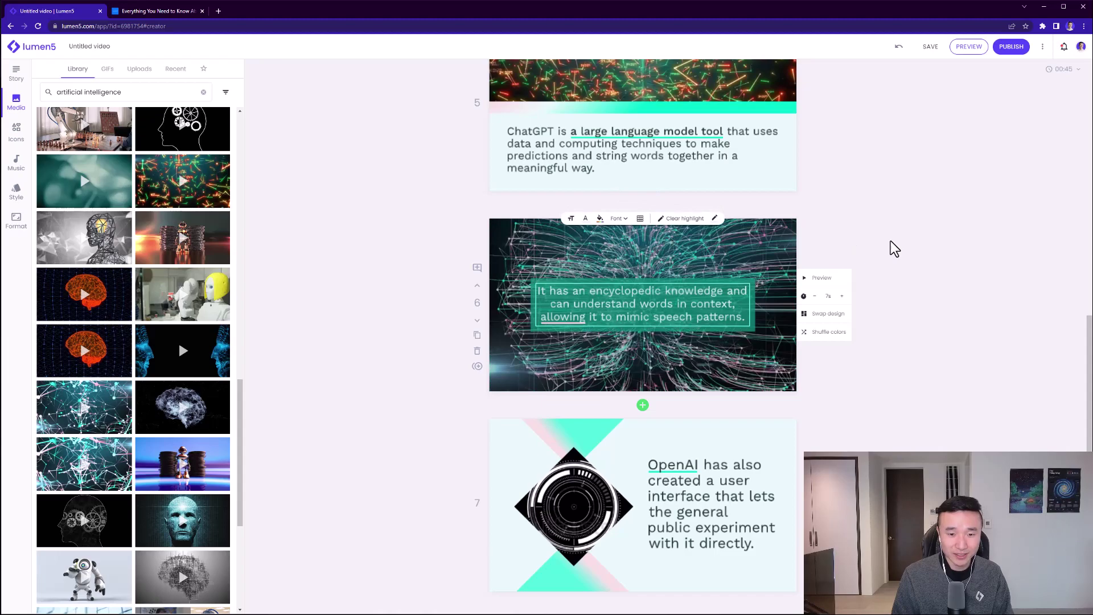
# - Add the robotic face image to scene 7 and recrop it centred in its diamond frame
pyautogui.scroll(-6, 896, 247)
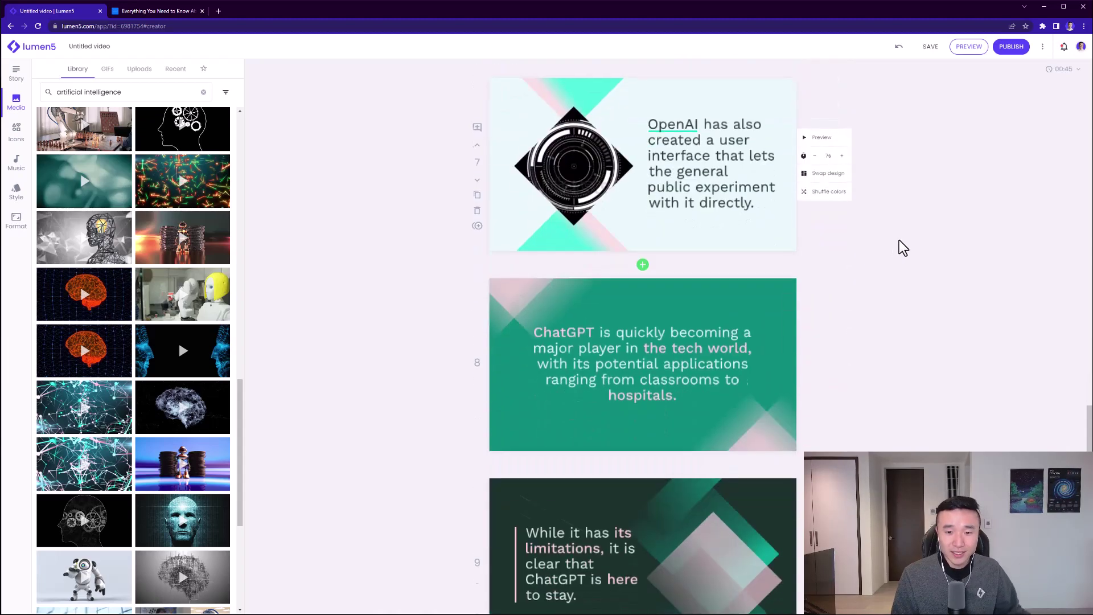
pyautogui.scroll(-1, 190, 463)
pyautogui.scroll(-1, 190, 463)
pyautogui.moveTo(188, 478); pyautogui.dragTo(574, 171)
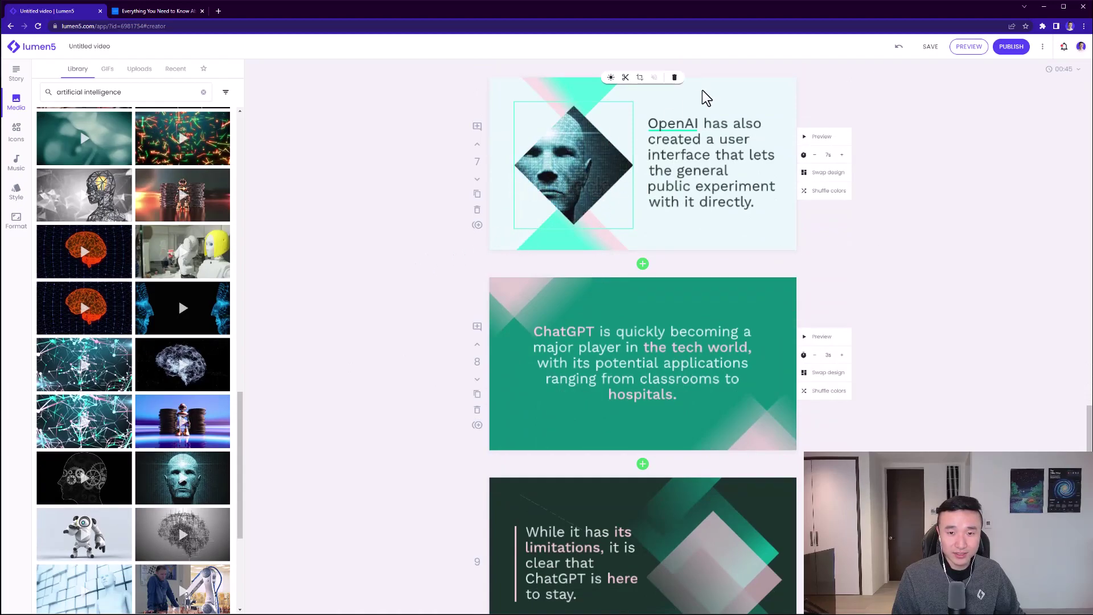
pyautogui.click(639, 77)
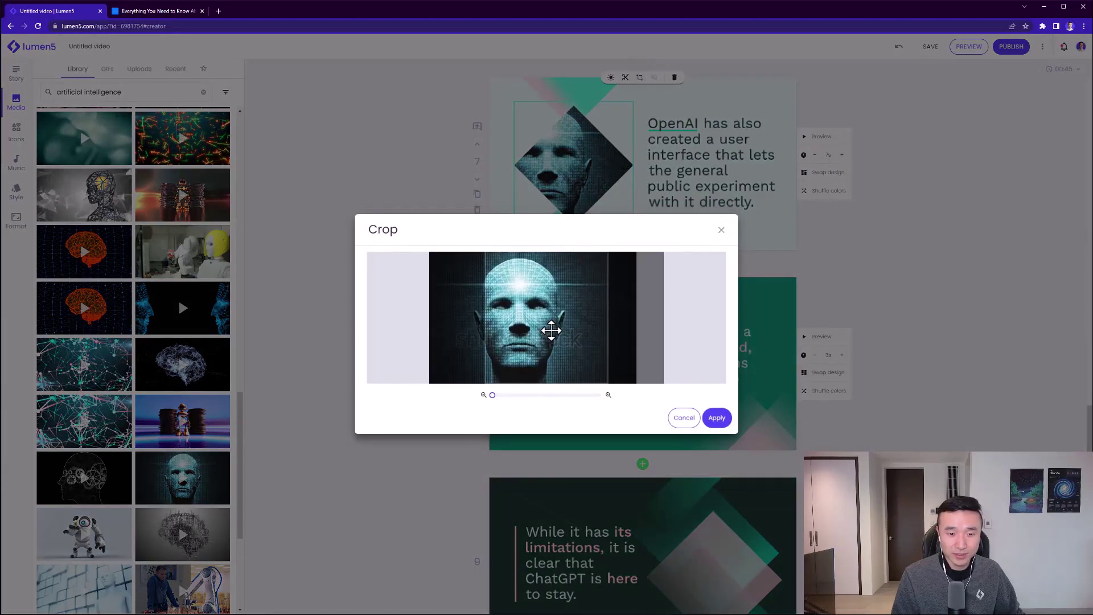
pyautogui.click(717, 417)
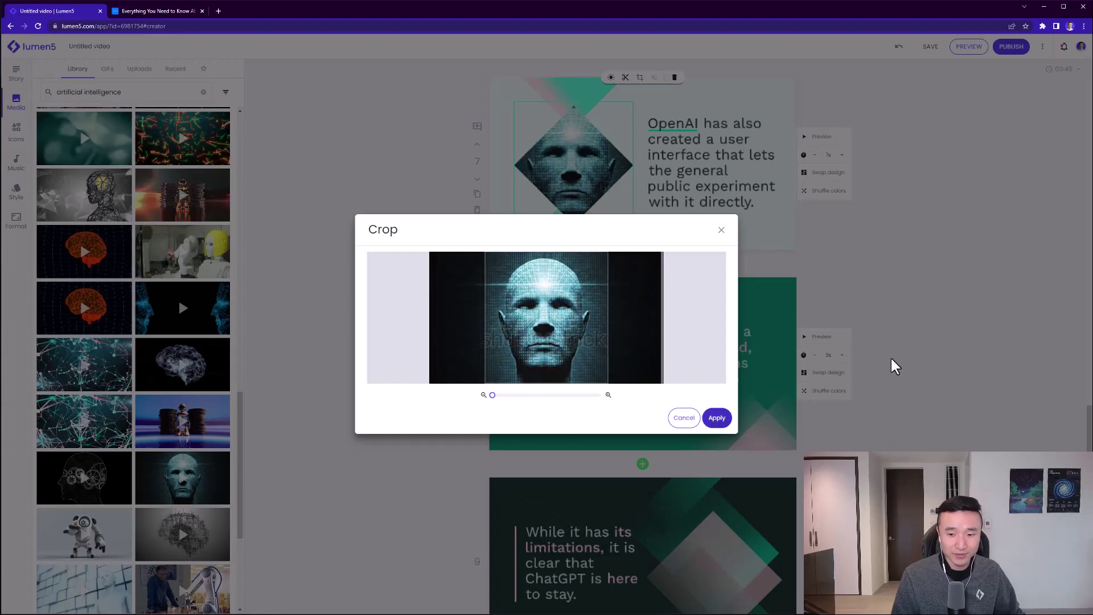
pyautogui.scroll(-2, 911, 353)
pyautogui.scroll(-2, 921, 342)
pyautogui.scroll(8, 921, 341)
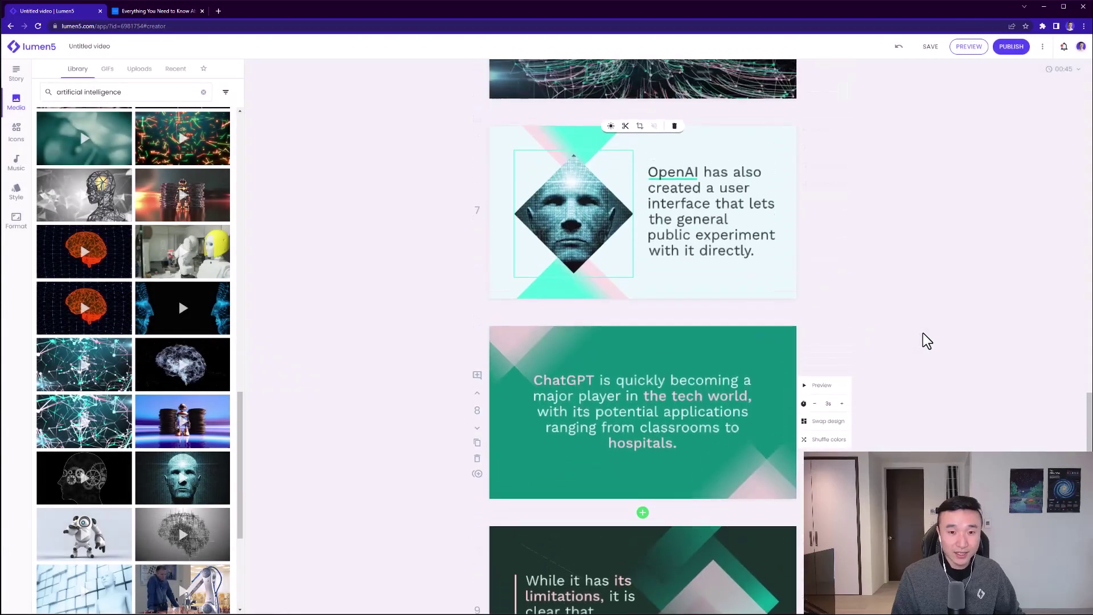
pyautogui.scroll(20, 927, 340)
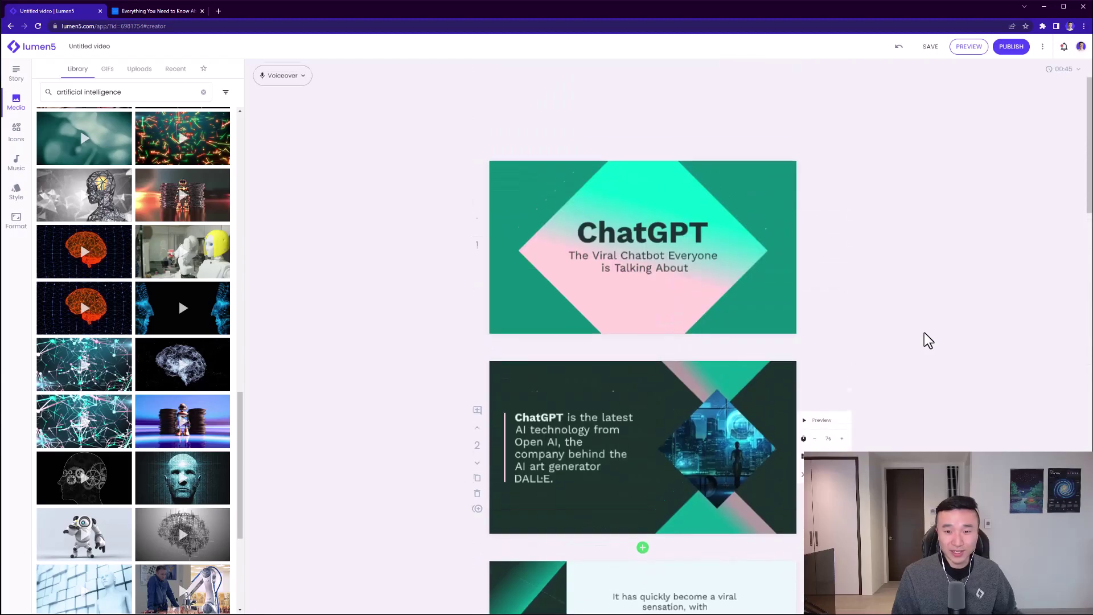
pyautogui.scroll(-7, 928, 340)
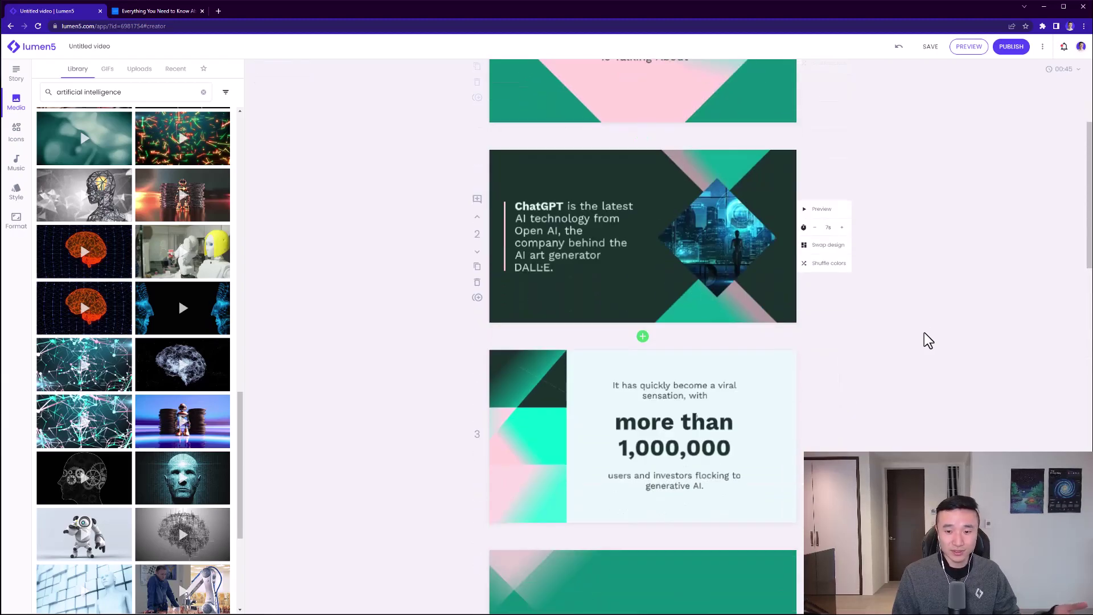
pyautogui.scroll(-7, 928, 340)
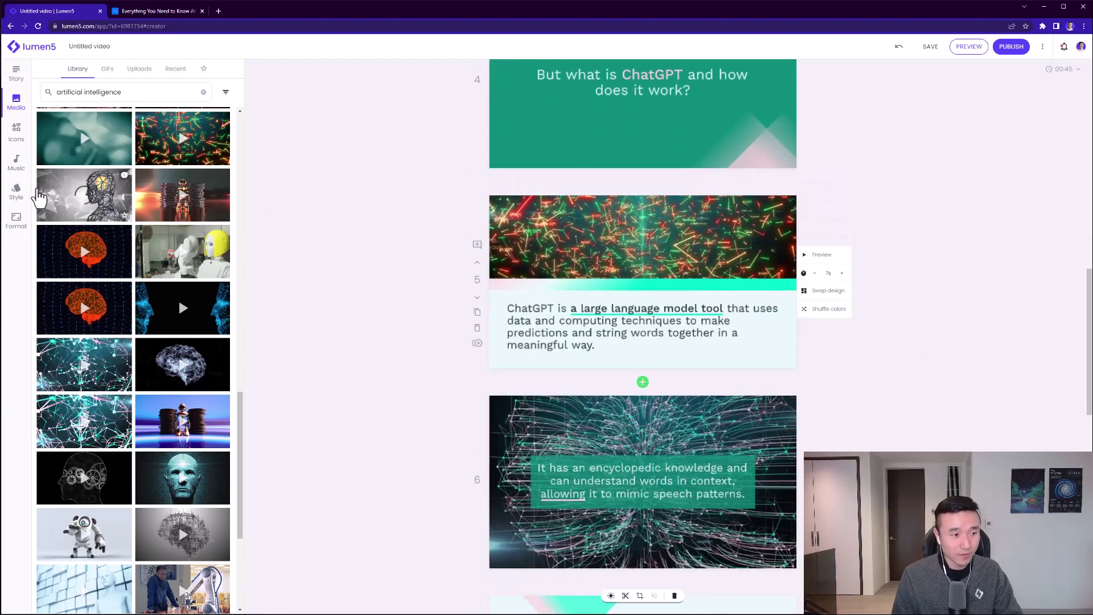
# - Apply the electronic synth-pop track 'Energetic Future' as background music, then stop its preview
pyautogui.click(16, 162)
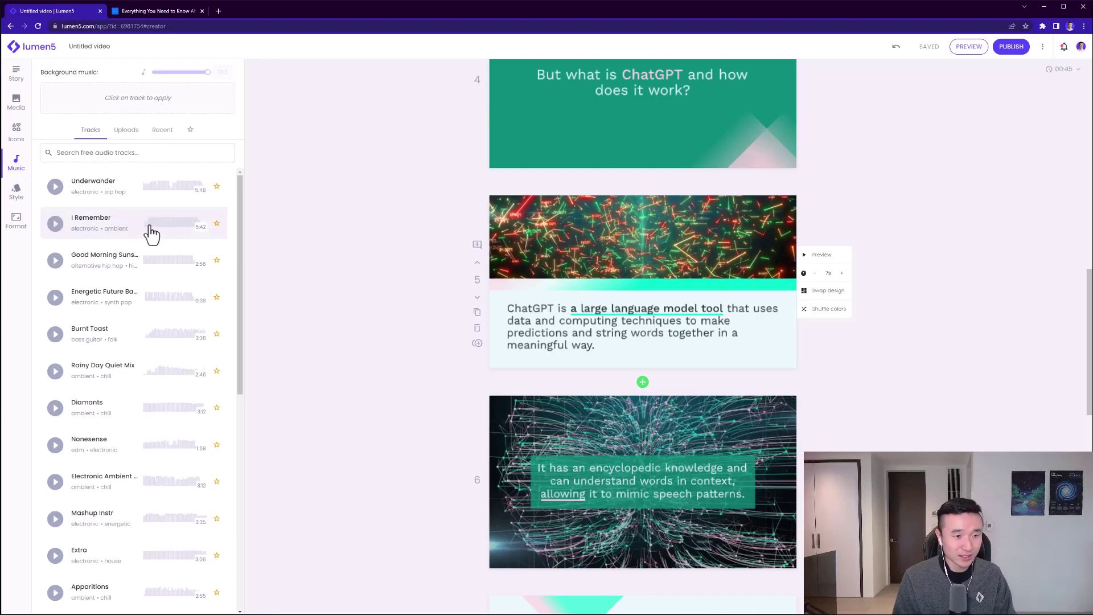
pyautogui.click(55, 297)
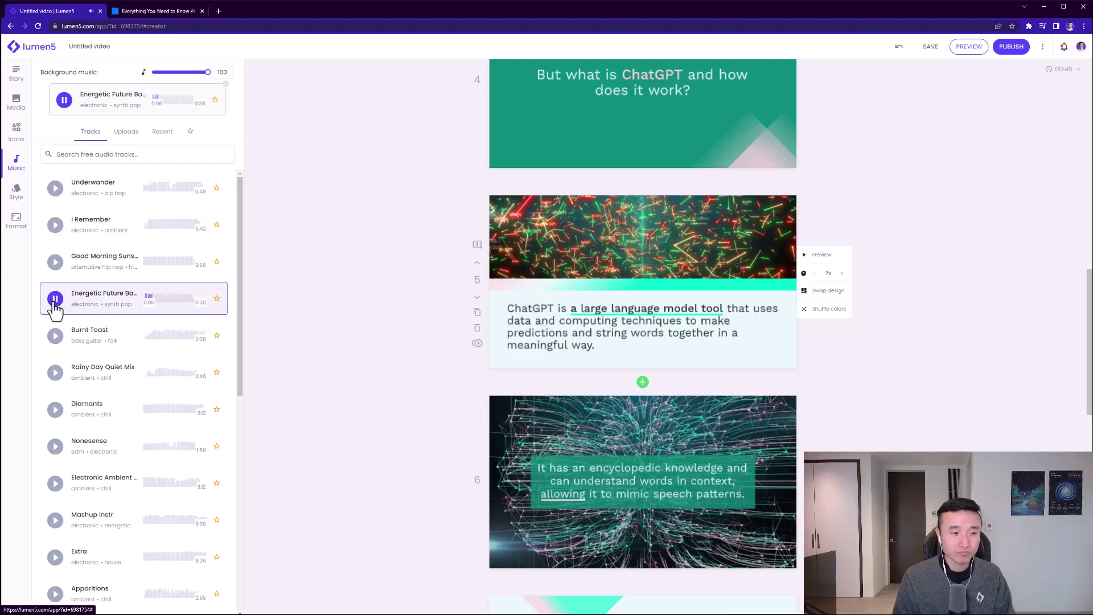
pyautogui.click(56, 299)
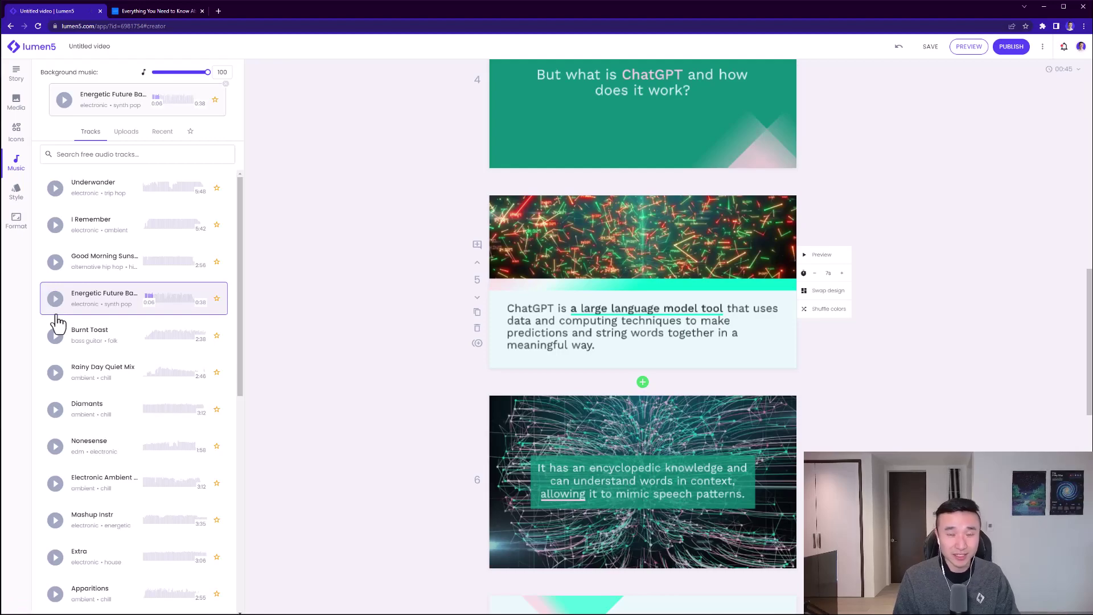
# - Recolour all scenes with the blue Glacier palette from the Style settings
pyautogui.click(16, 194)
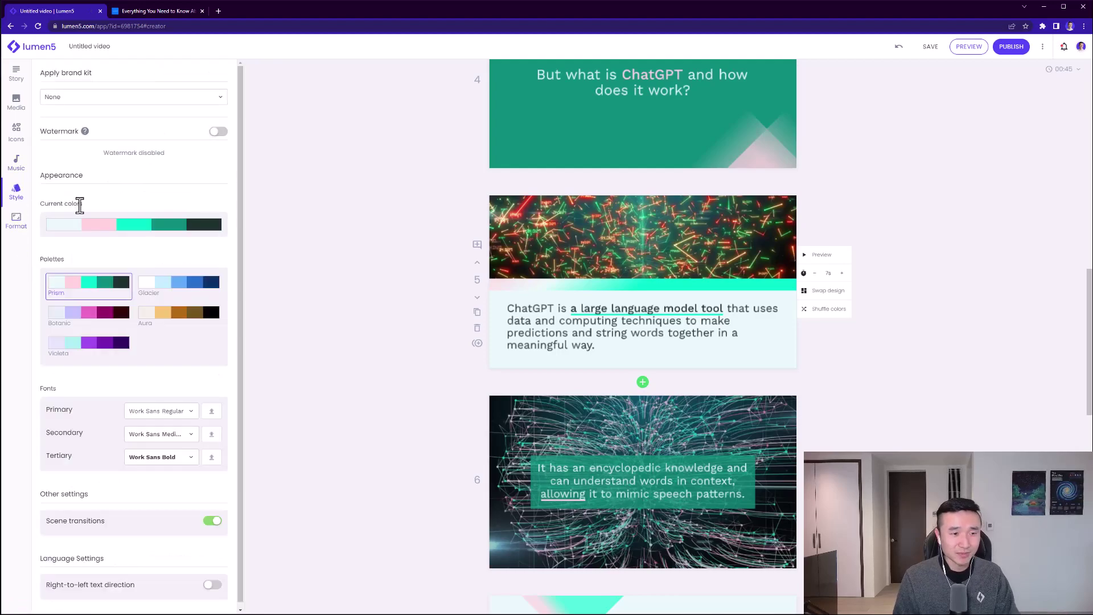
pyautogui.scroll(10, 470, 282)
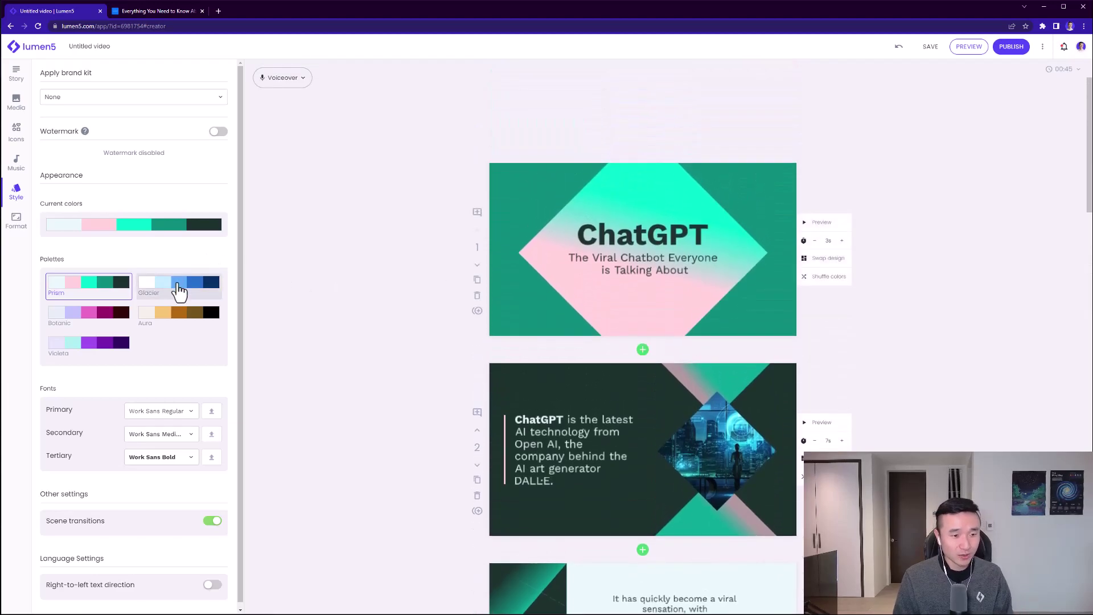
pyautogui.click(178, 290)
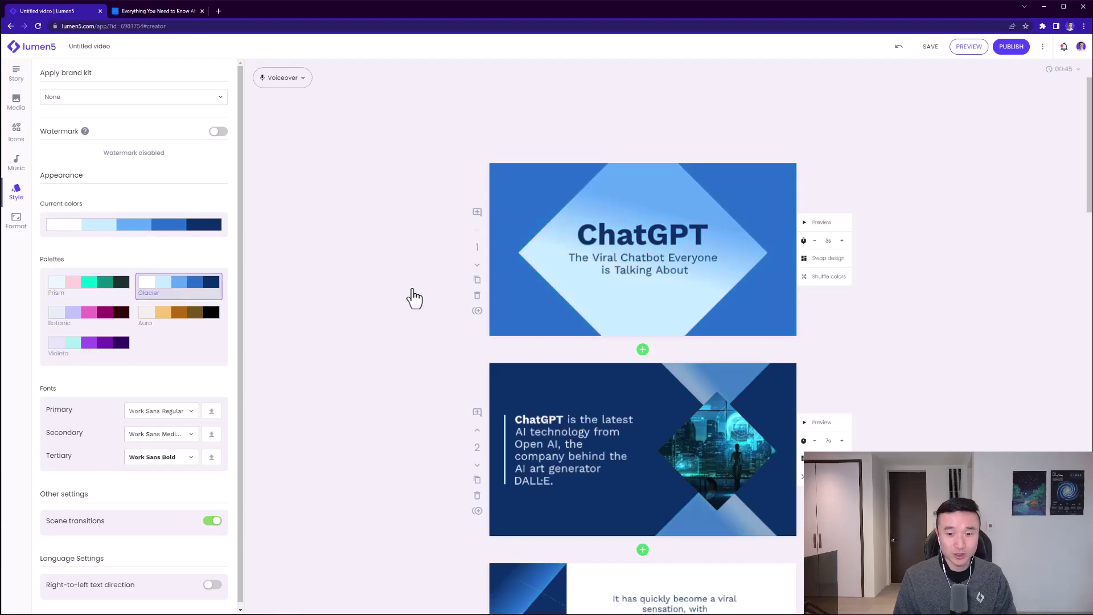
# - Compare the palettes and keep the scenes in the teal-and-pink Prism colours
pyautogui.scroll(-5, 423, 286)
pyautogui.scroll(-15, 422, 283)
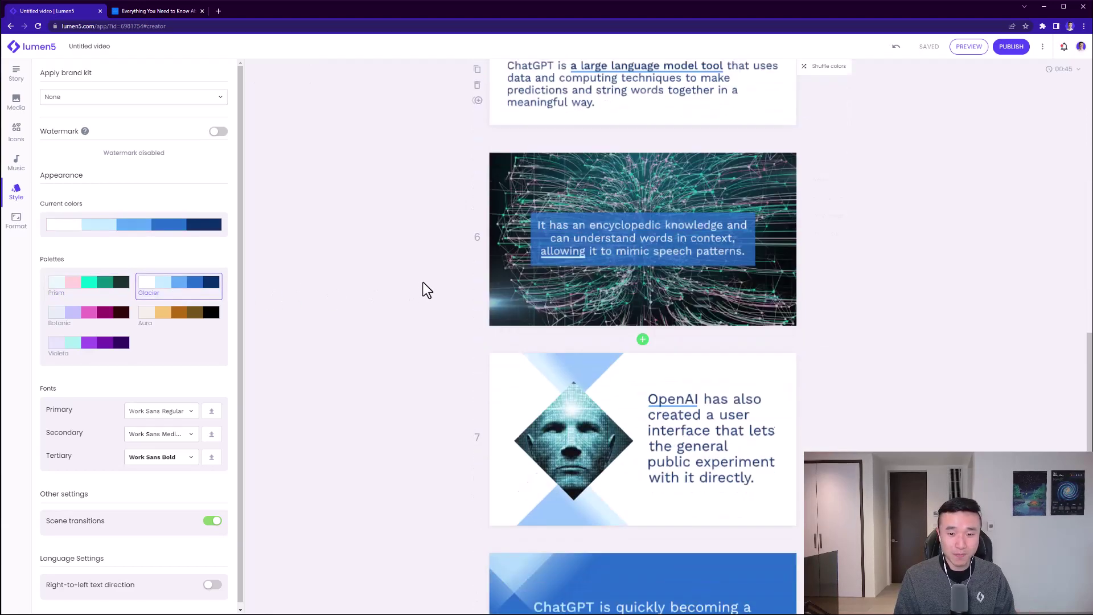
pyautogui.scroll(-2, 423, 285)
pyautogui.scroll(5, 421, 287)
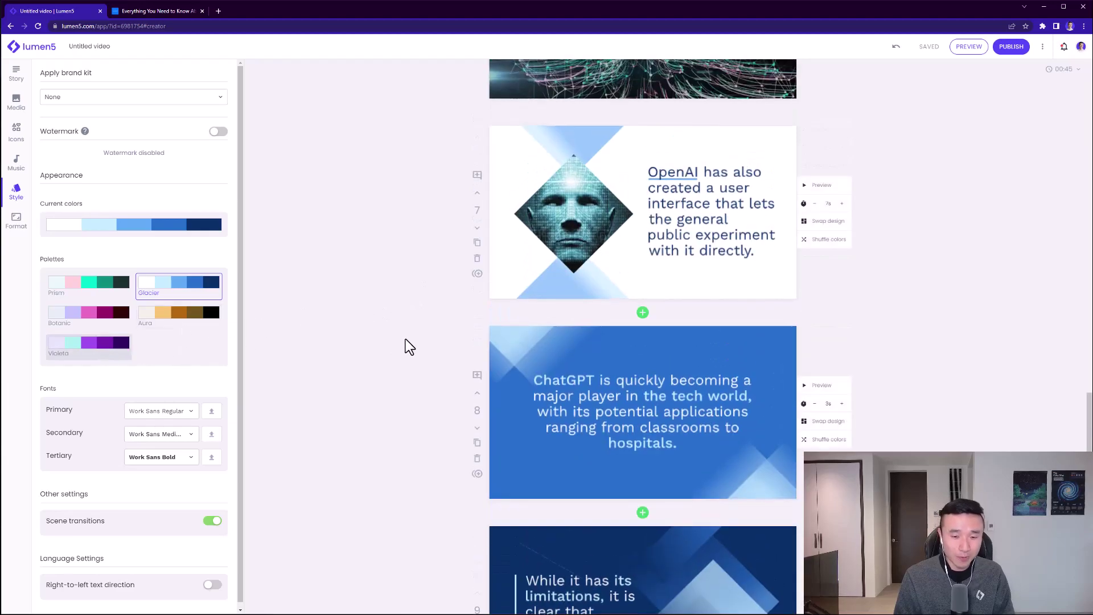
pyautogui.scroll(20, 405, 334)
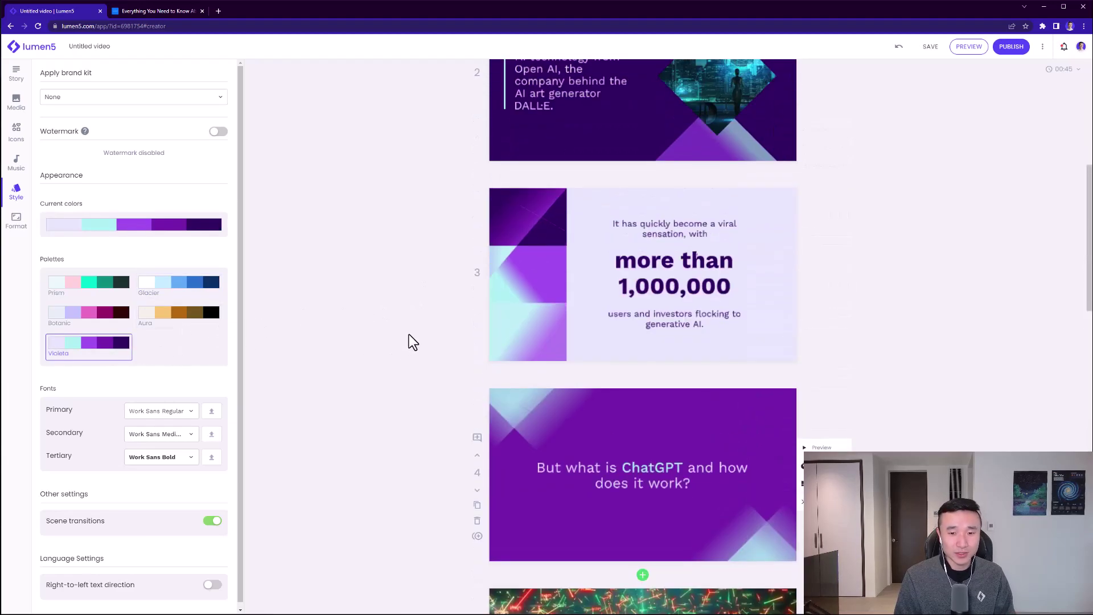
pyautogui.scroll(-5, 409, 326)
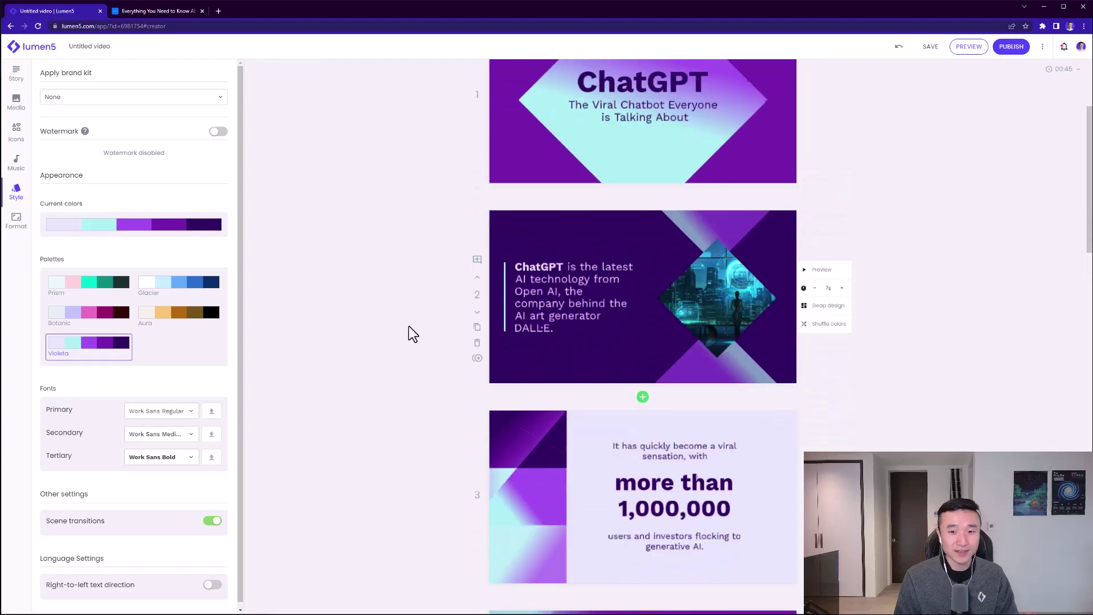
pyautogui.scroll(-15, 409, 327)
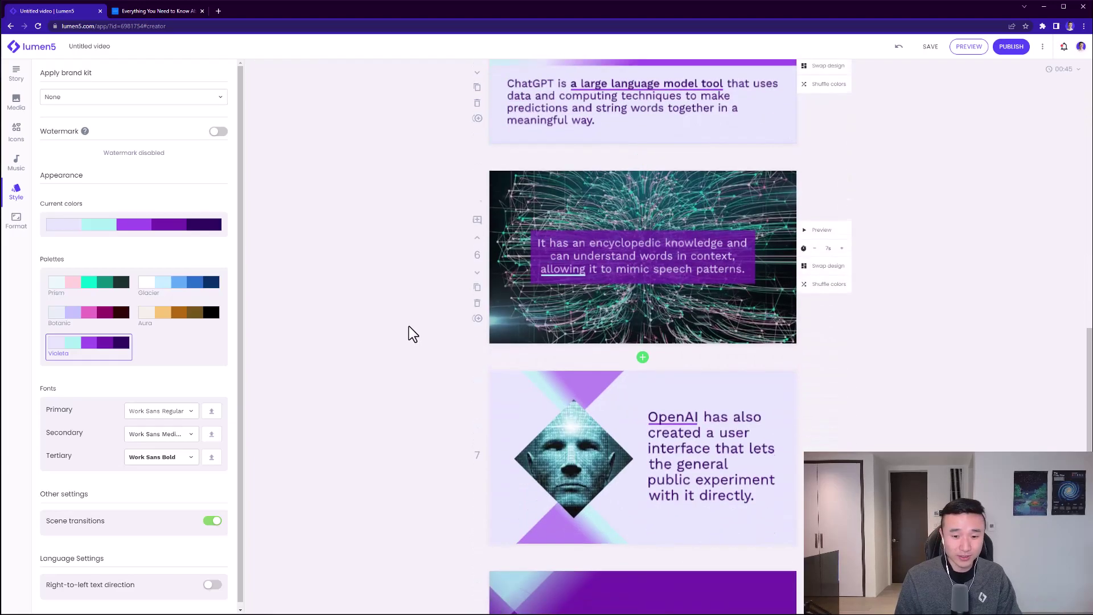
pyautogui.scroll(-5, 409, 327)
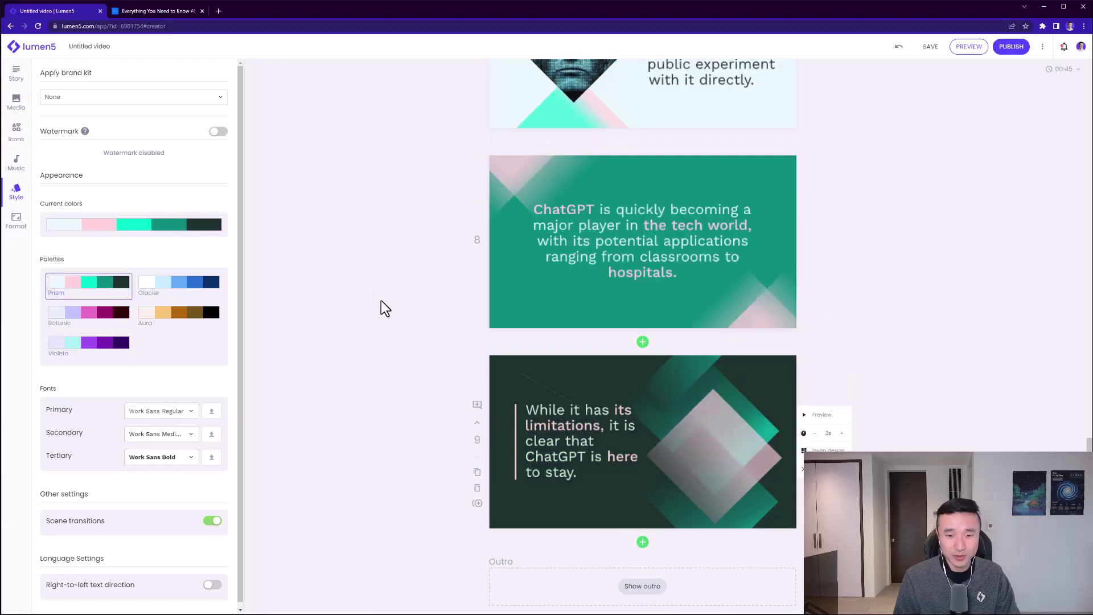
pyautogui.scroll(20, 379, 299)
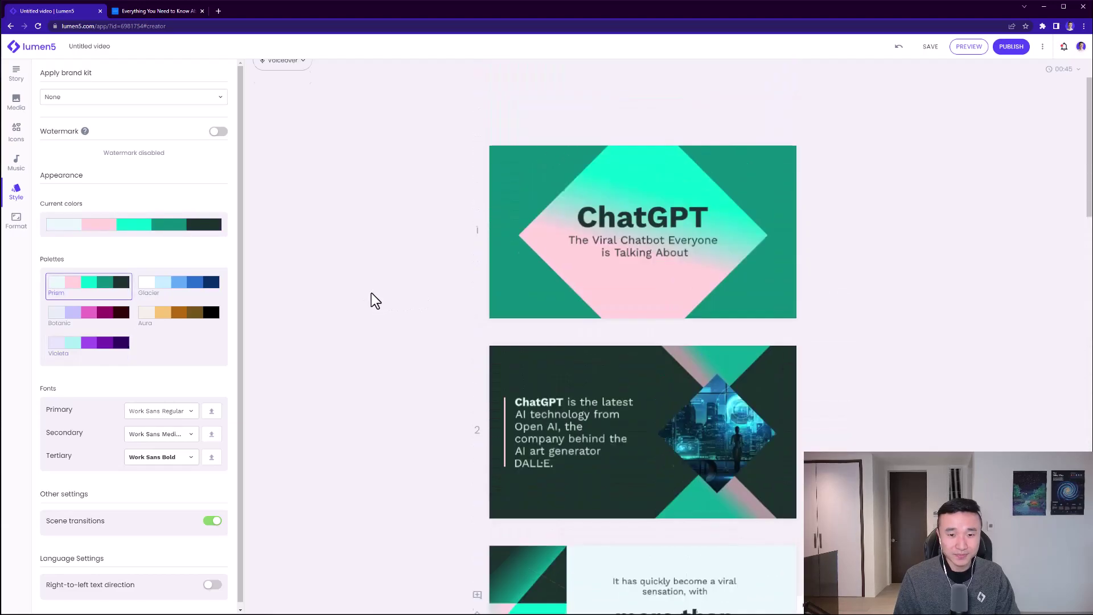
pyautogui.scroll(1, 370, 291)
pyautogui.scroll(-1, 180, 343)
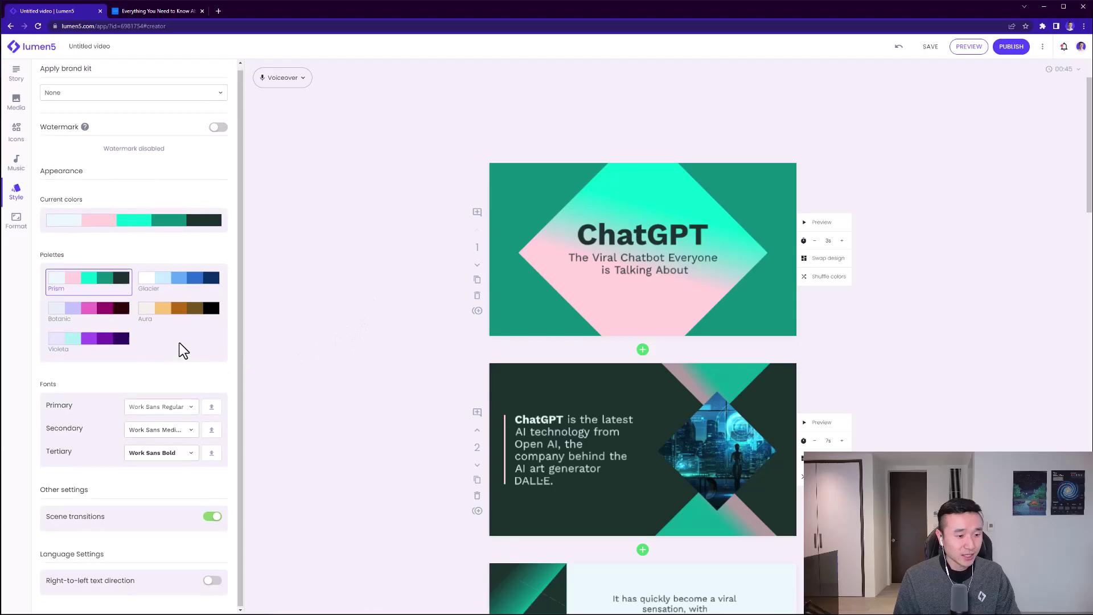
# - Switch the video to square 1:1 format to preview the layout
pyautogui.click(17, 222)
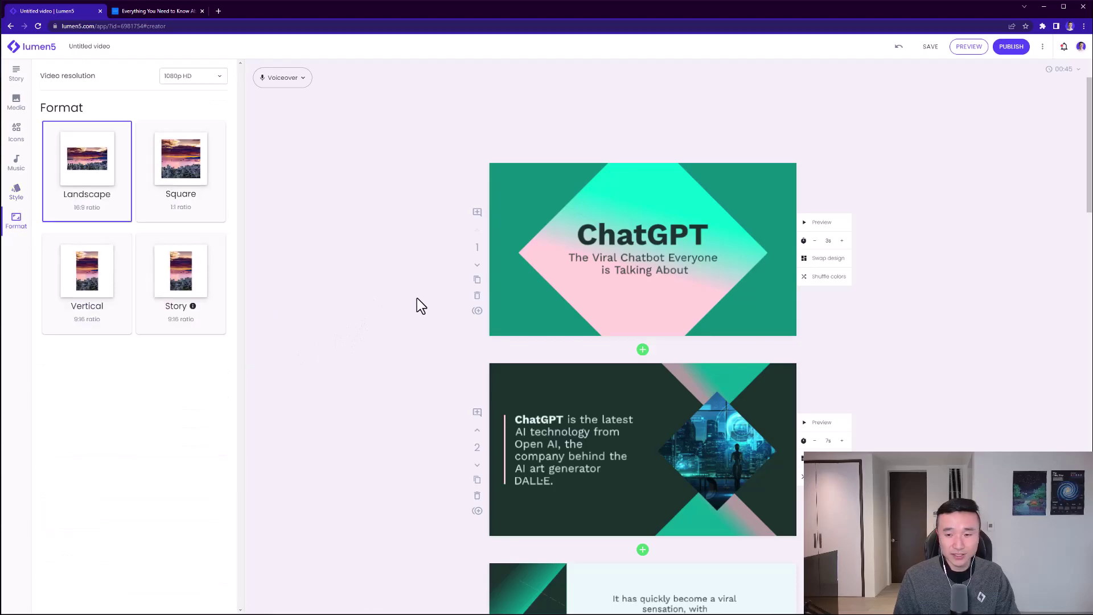
pyautogui.scroll(-2, 417, 298)
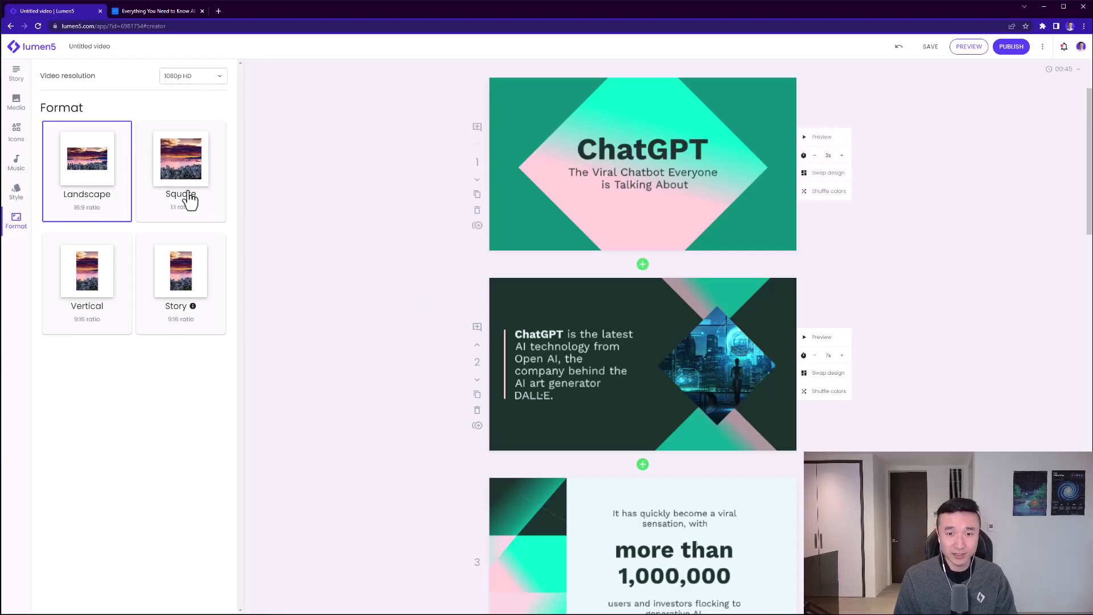
pyautogui.click(187, 195)
pyautogui.scroll(-8, 379, 235)
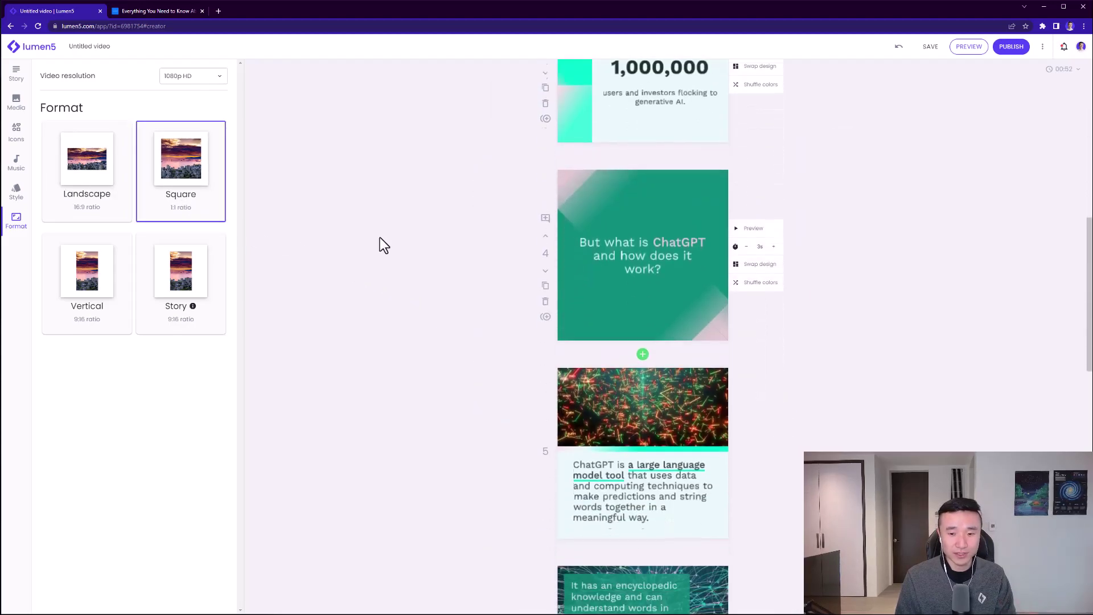
pyautogui.scroll(-5, 379, 234)
pyautogui.scroll(12, 380, 234)
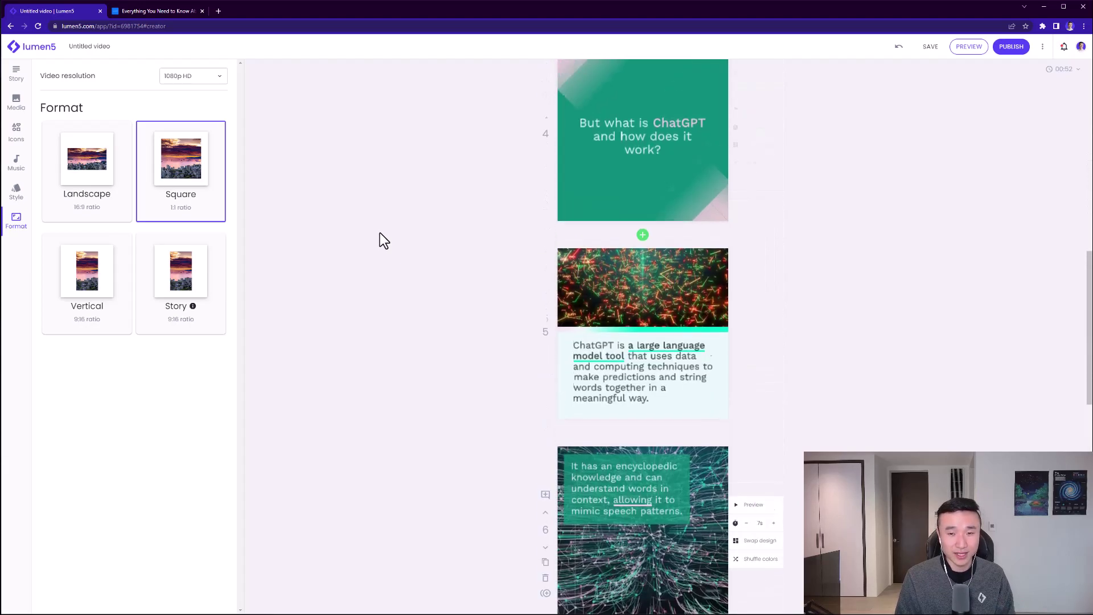
pyautogui.scroll(2, 381, 231)
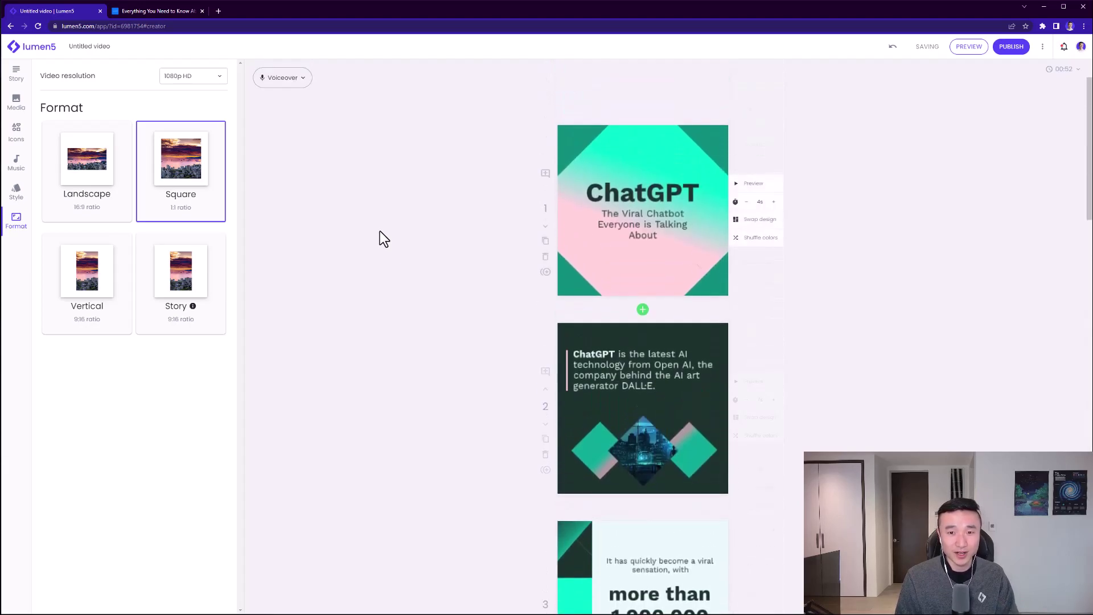
# - Preview the scenes in vertical 9:16, then return the video to 16:9 landscape
pyautogui.click(98, 282)
pyautogui.scroll(-5, 354, 272)
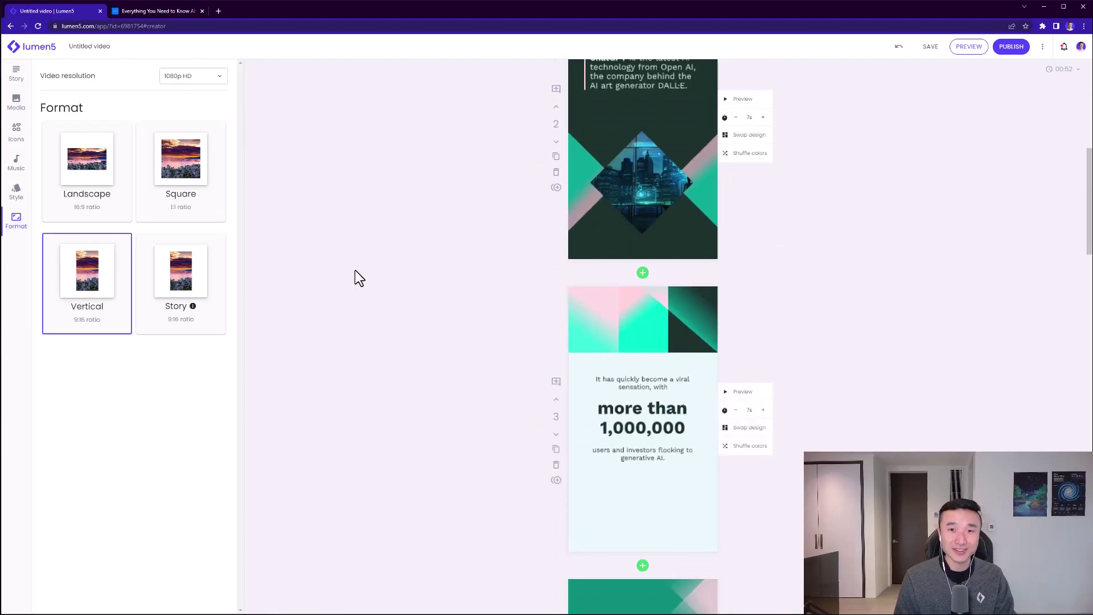
pyautogui.scroll(-12, 354, 270)
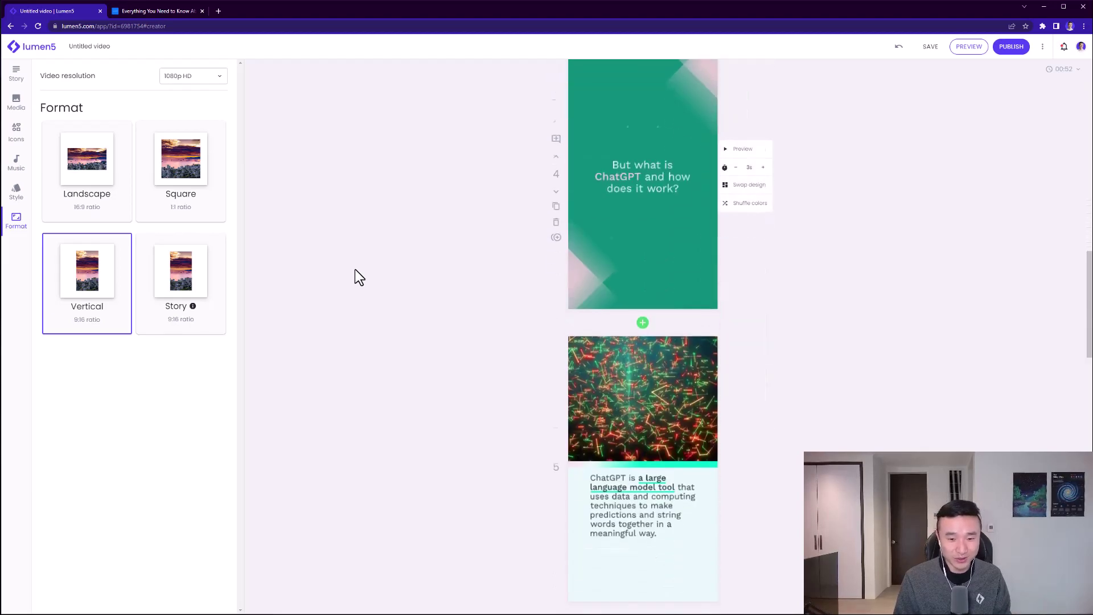
pyautogui.scroll(-7, 354, 270)
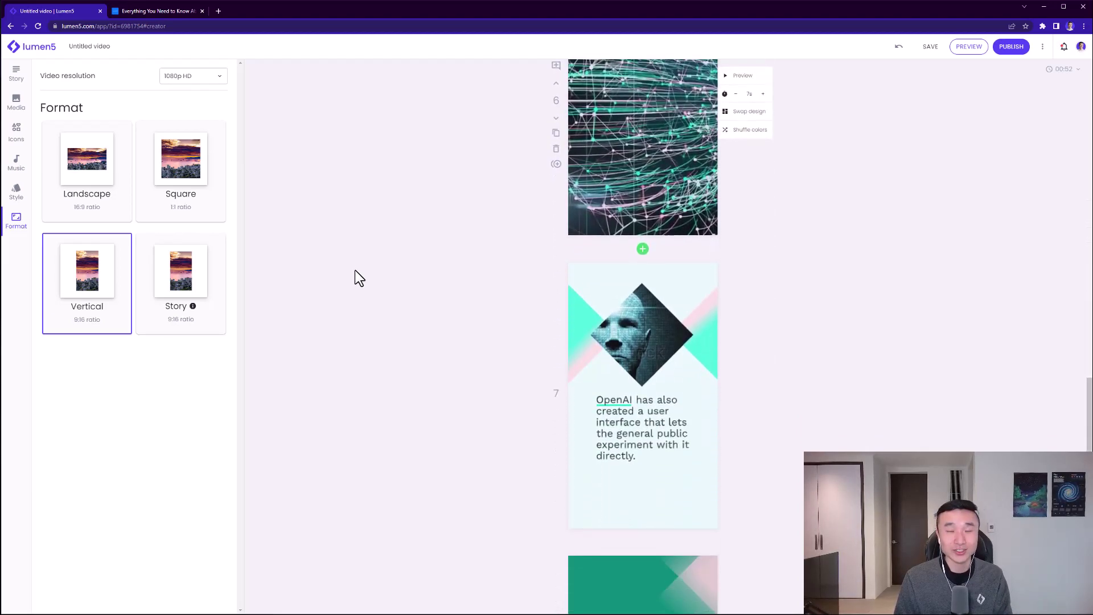
pyautogui.scroll(-5, 354, 277)
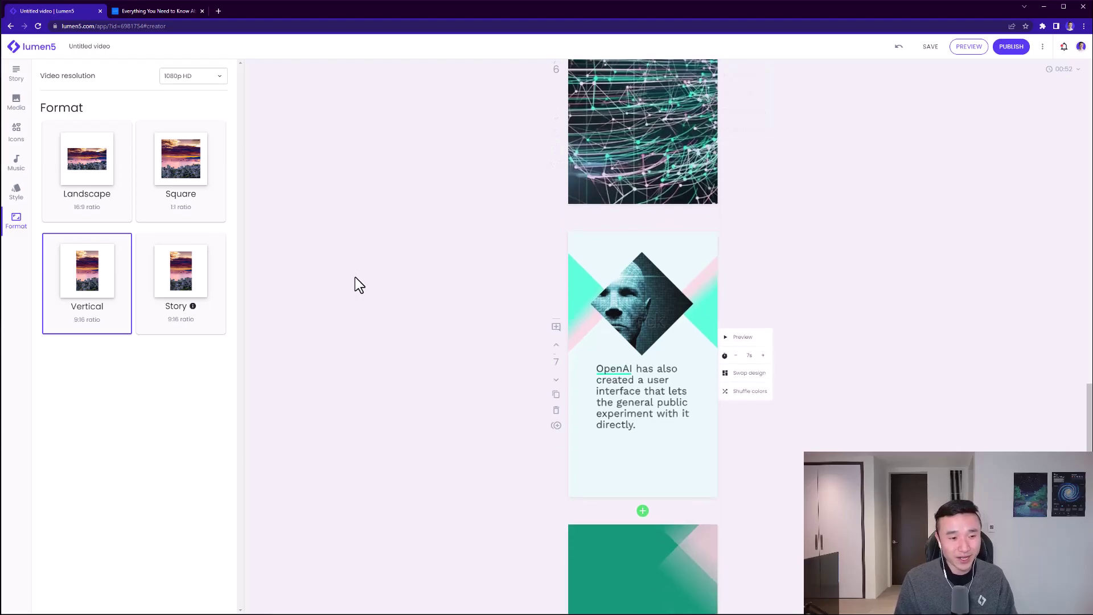
pyautogui.scroll(-6, 354, 278)
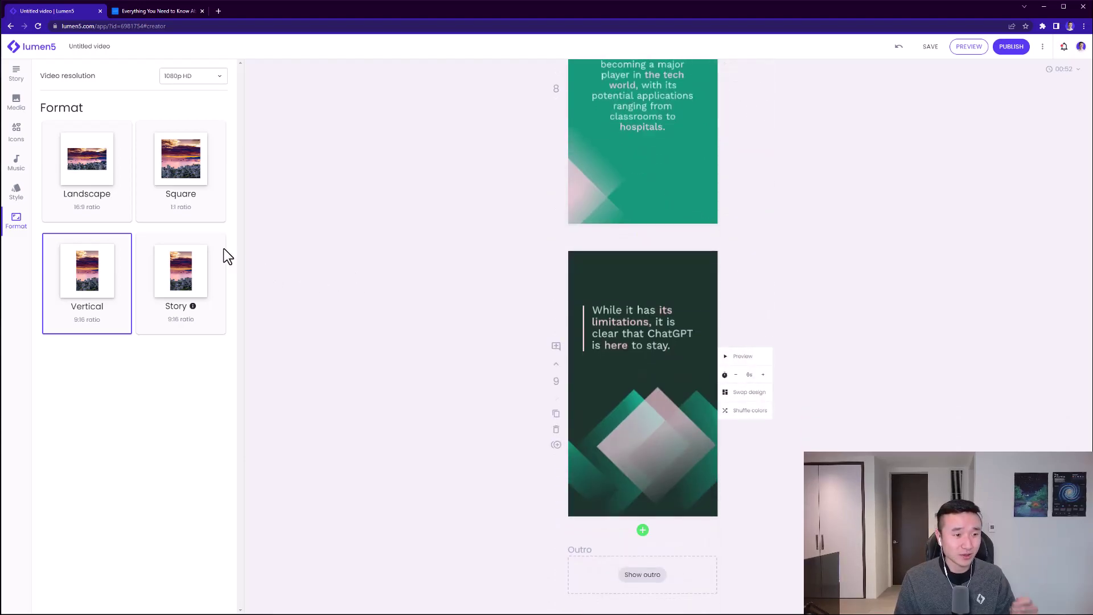
pyautogui.click(109, 182)
pyautogui.scroll(10, 389, 396)
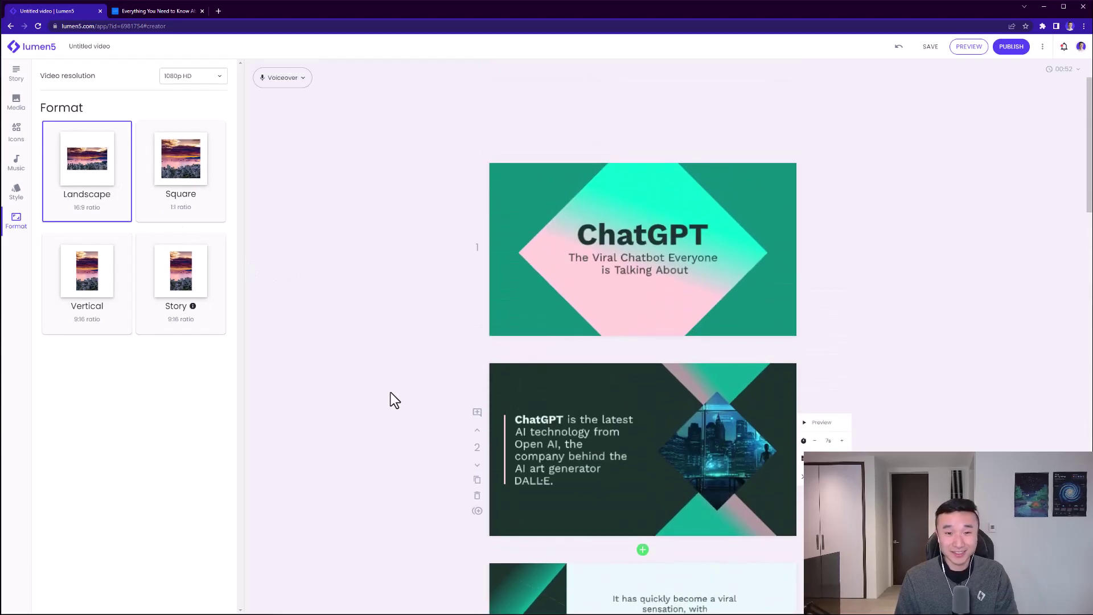